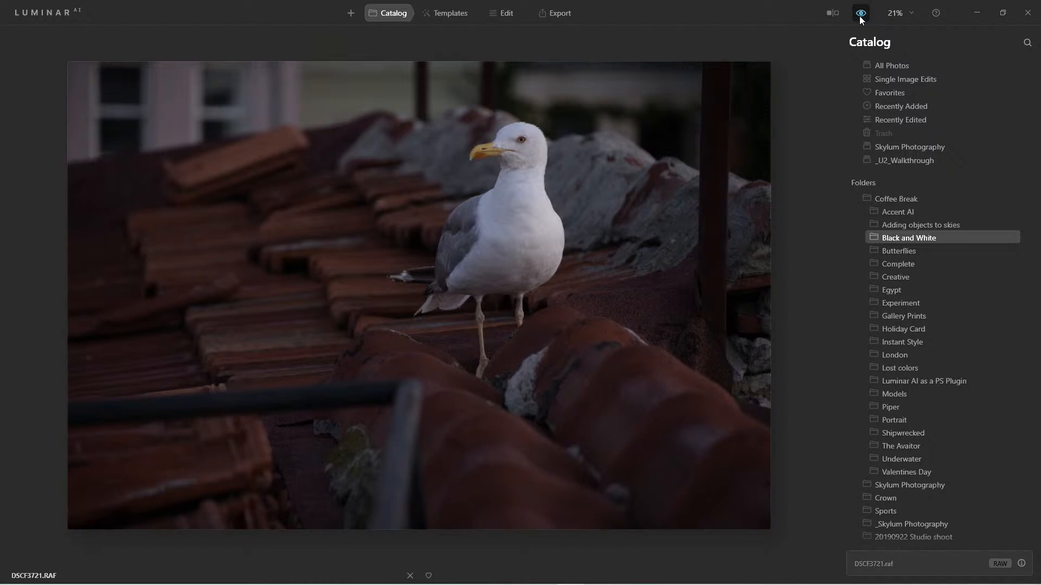
# Step: Open the edited seagull photo for editing and compare its look with the Toning adjustment switched off and on
pyautogui.click(861, 17)
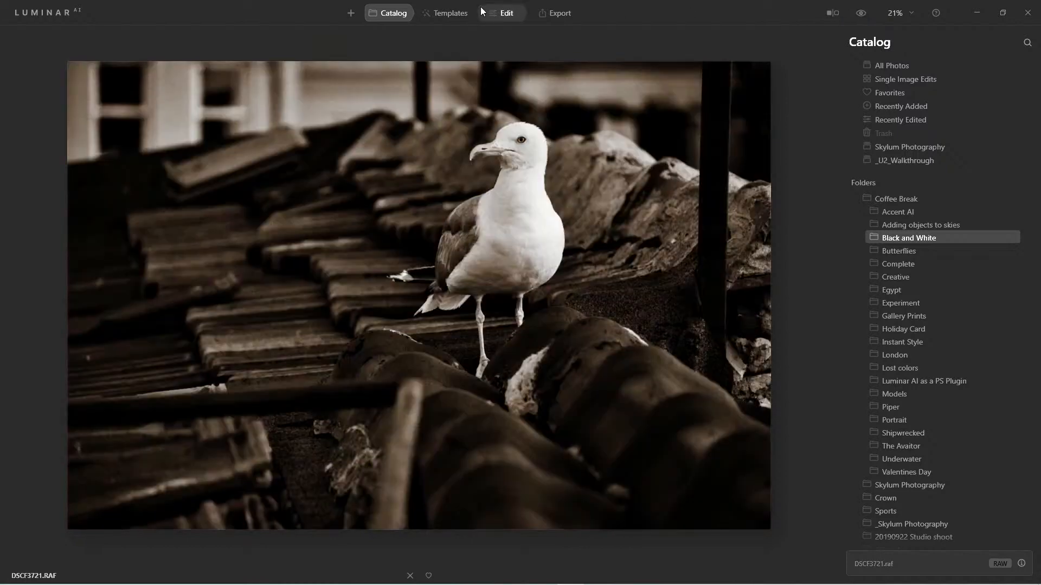
pyautogui.click(507, 14)
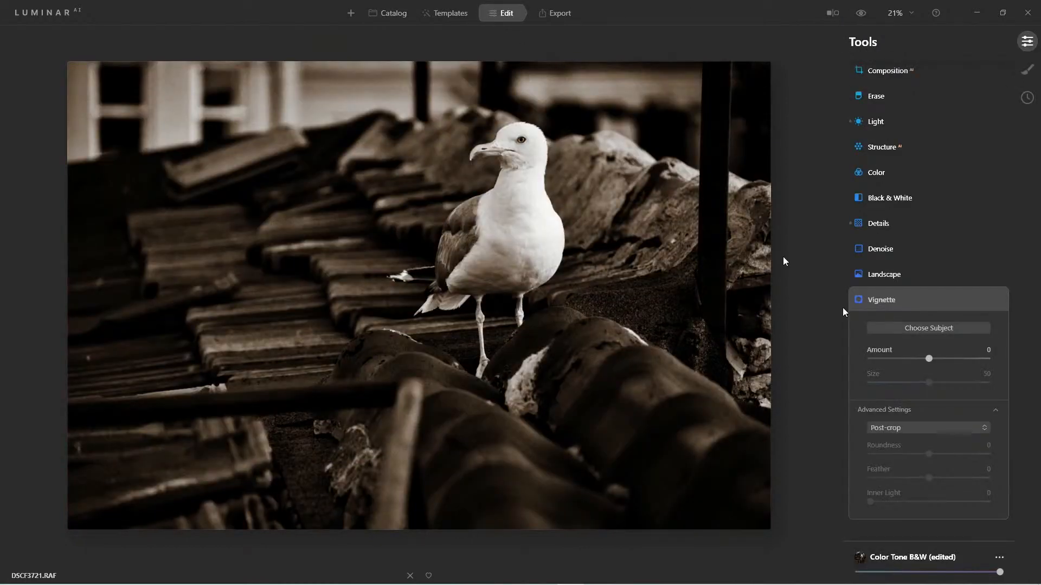
pyautogui.click(887, 297)
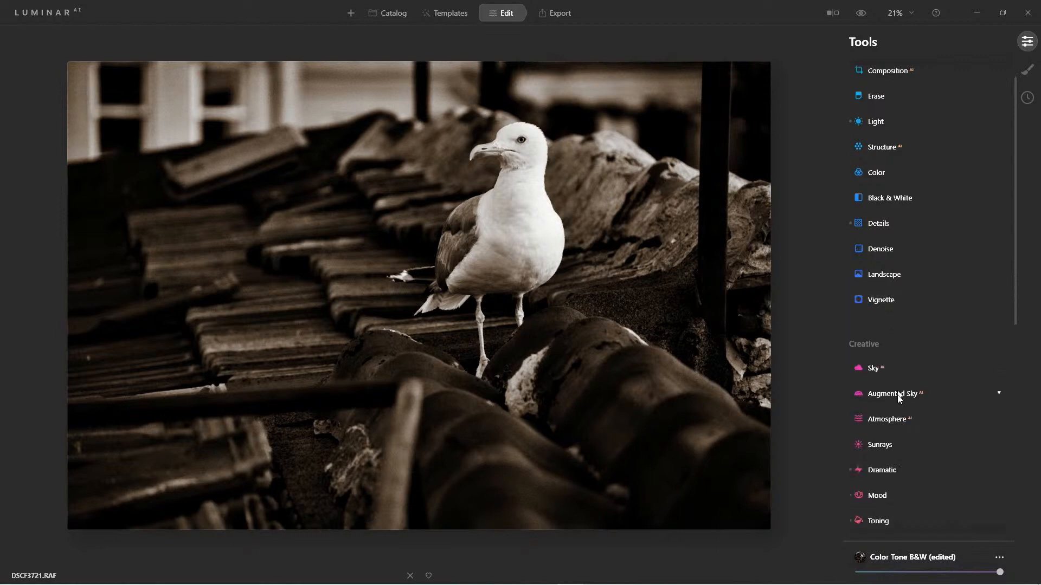
pyautogui.scroll(-2, 897, 399)
pyautogui.scroll(-6, 898, 398)
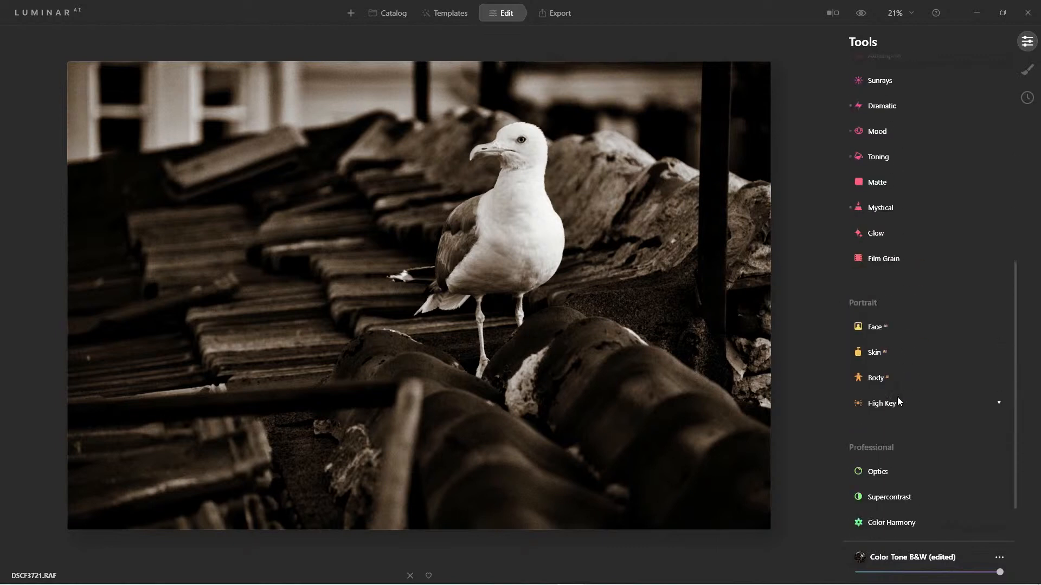
pyautogui.scroll(3, 897, 398)
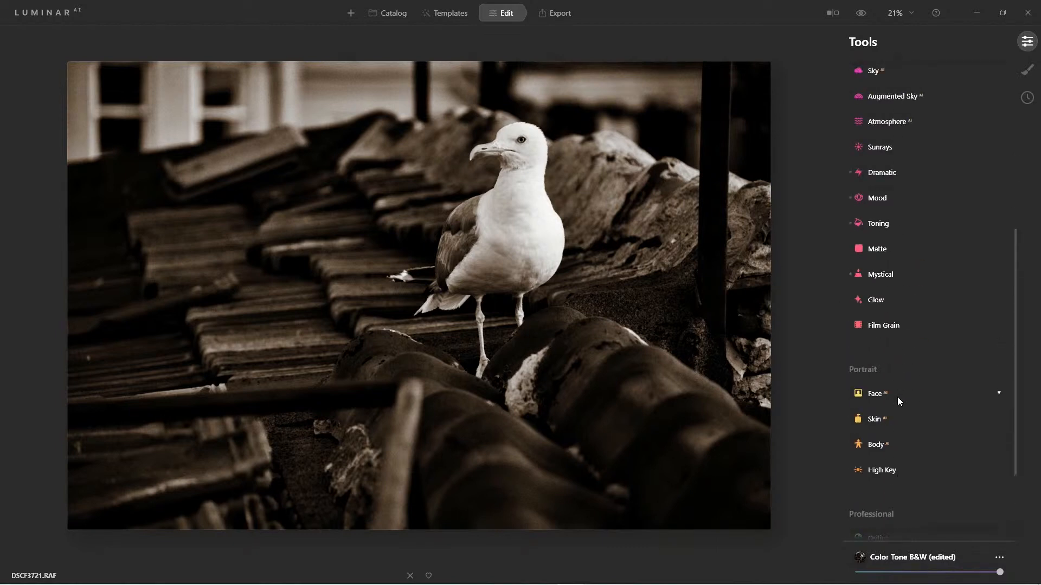
pyautogui.click(879, 224)
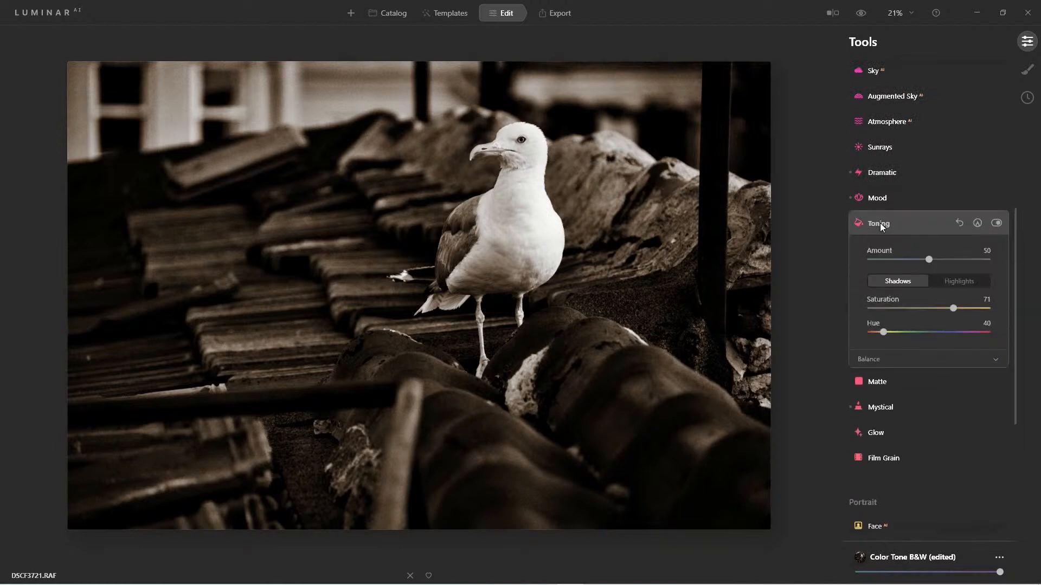
pyautogui.click(996, 224)
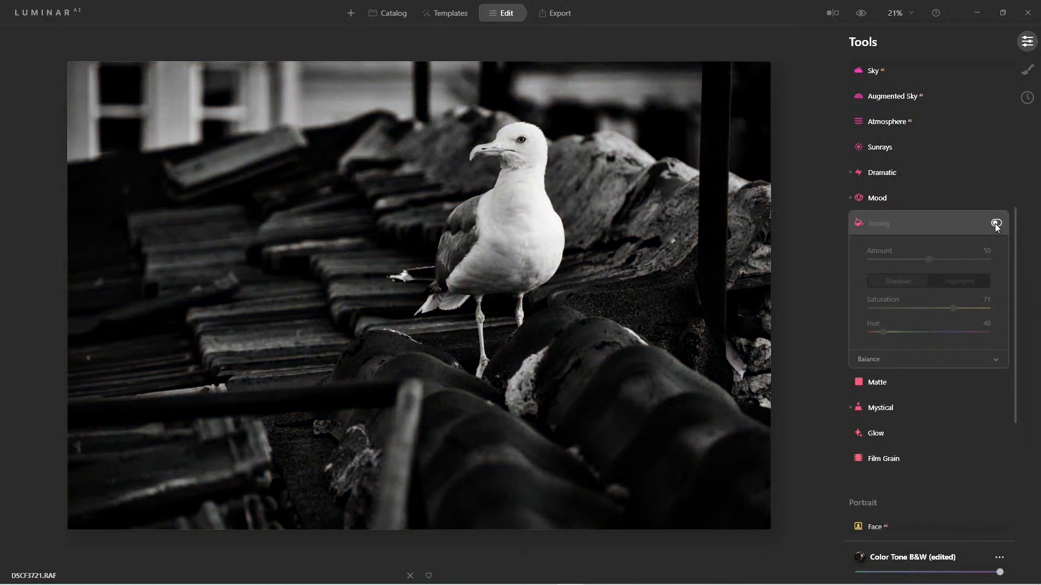
pyautogui.click(996, 224)
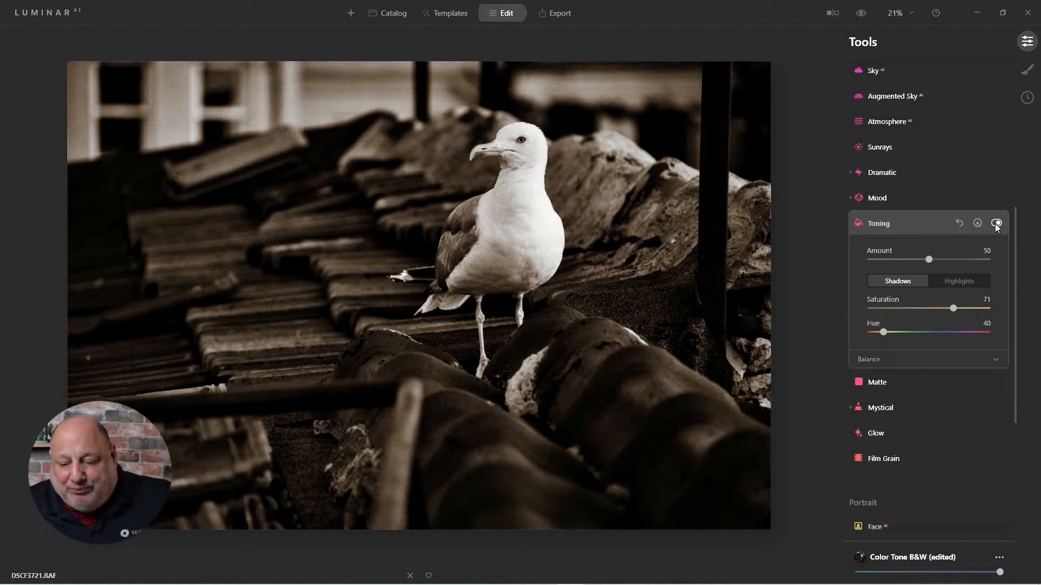
# Step: Revert the seagull photo to its original image and apply the Soulful template from the favorite templates
pyautogui.click(1033, 97)
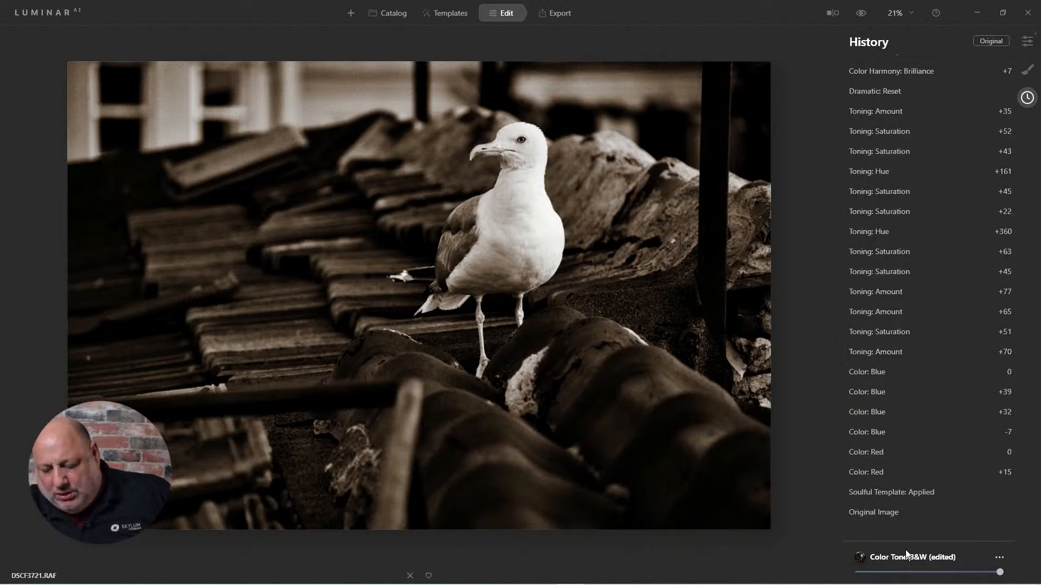
pyautogui.click(883, 511)
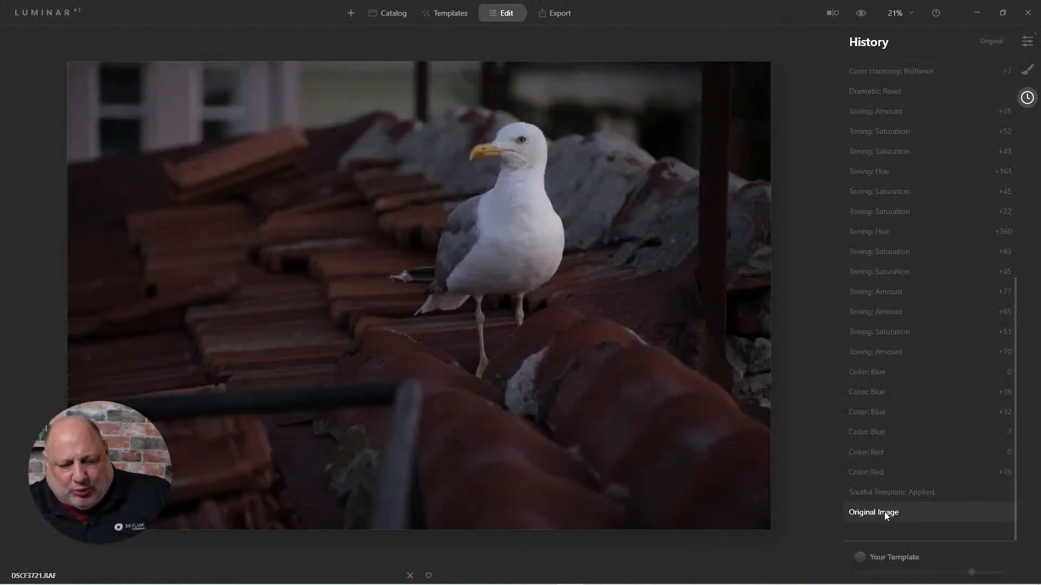
pyautogui.click(452, 15)
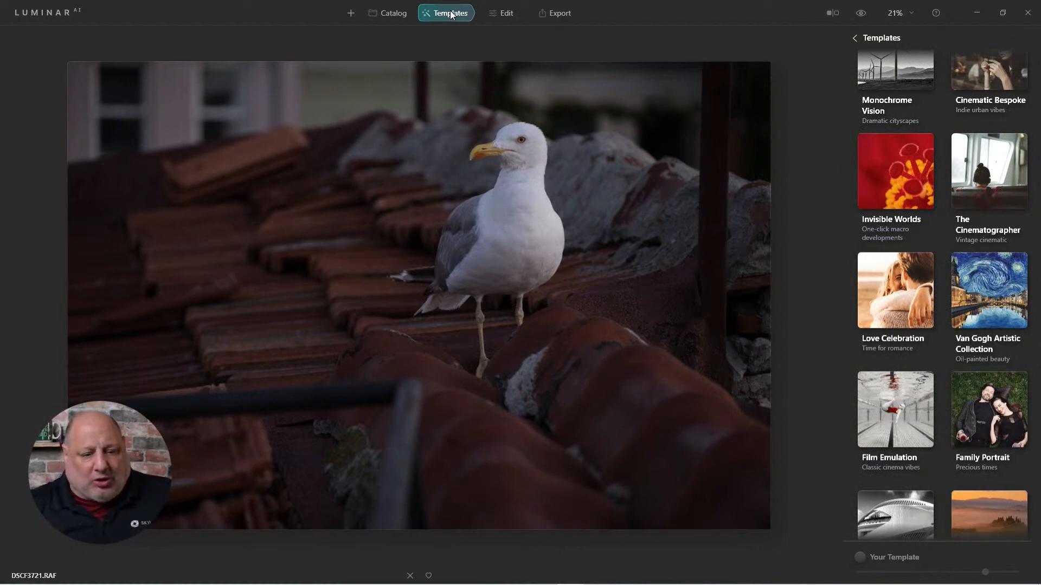
pyautogui.click(855, 37)
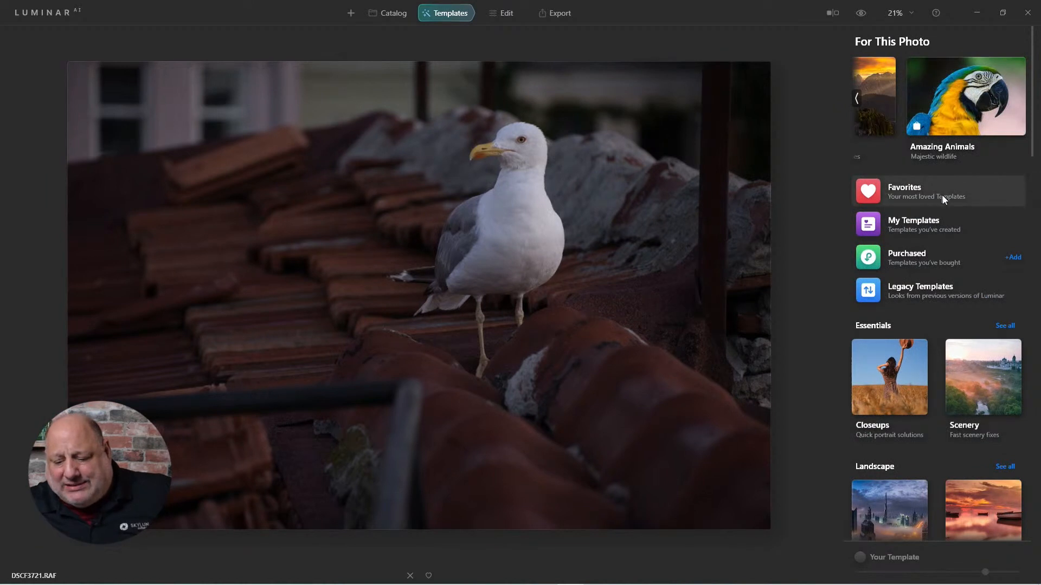
pyautogui.click(902, 190)
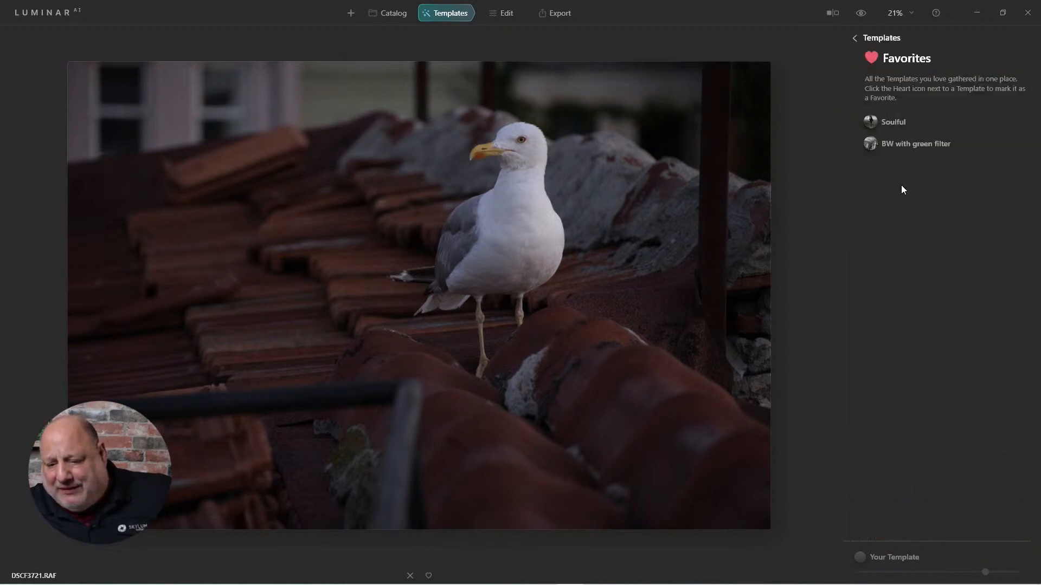
pyautogui.click(892, 125)
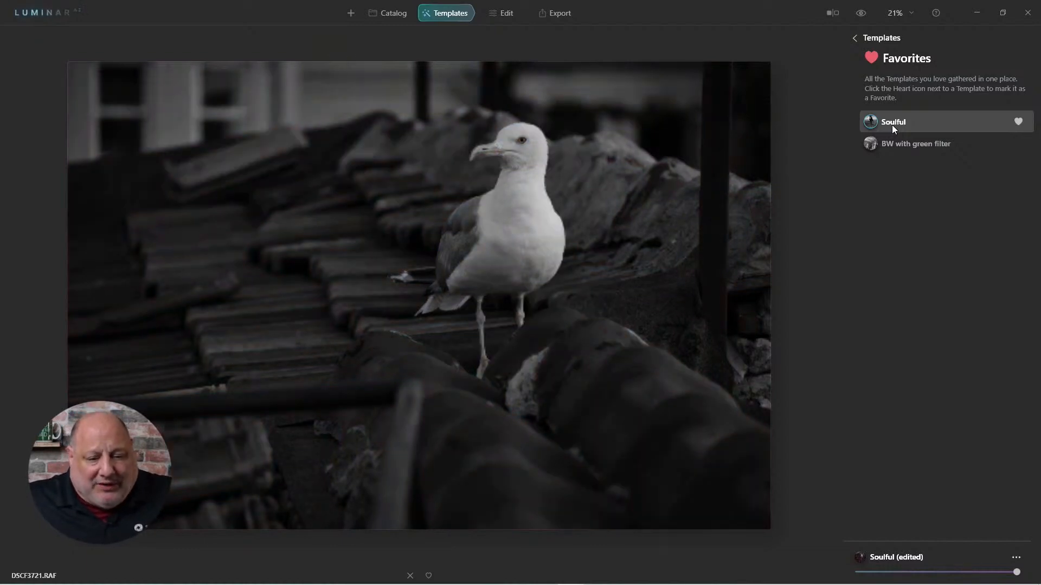
# Step: Set the Accent amount of the Enhance AI adjustment to 68 on the templated photo
pyautogui.click(506, 14)
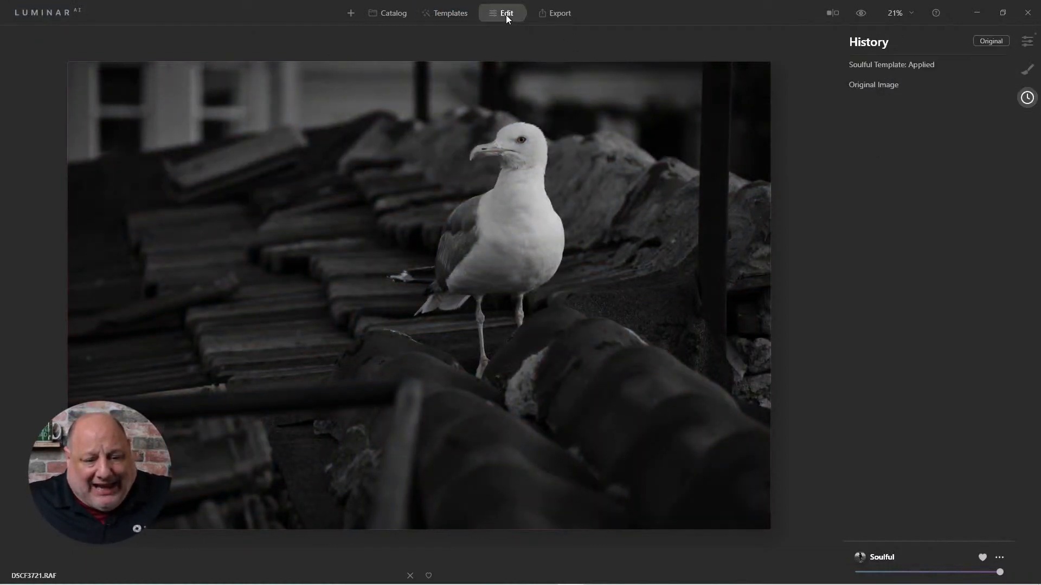
pyautogui.click(1027, 43)
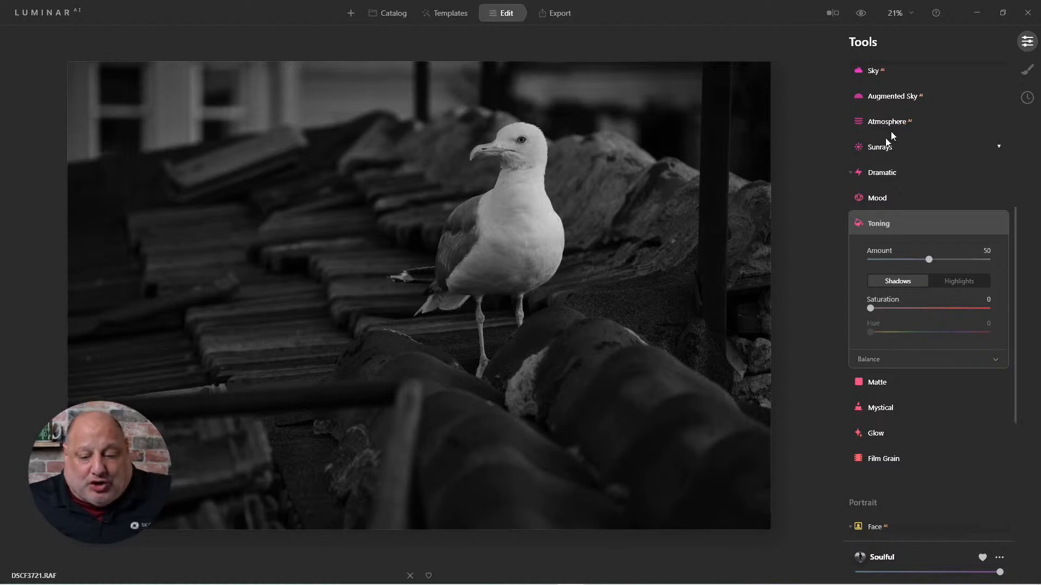
pyautogui.click(879, 225)
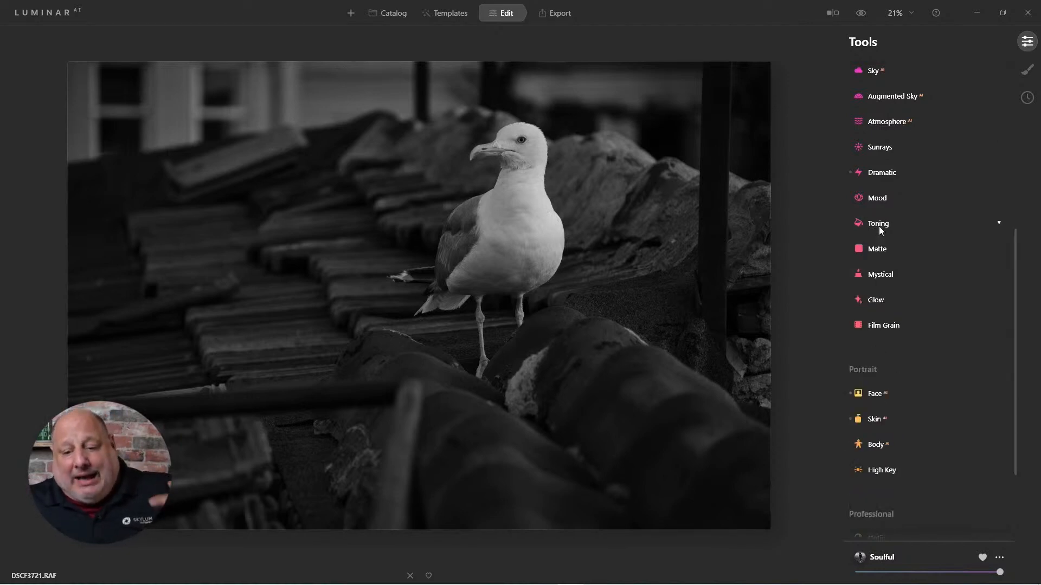
pyautogui.scroll(6, 879, 226)
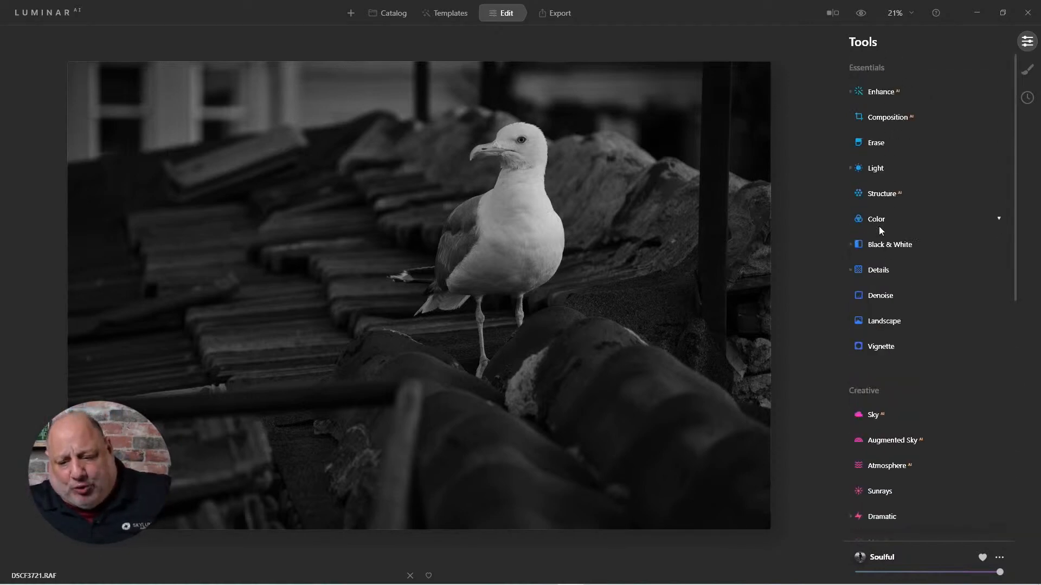
pyautogui.click(877, 90)
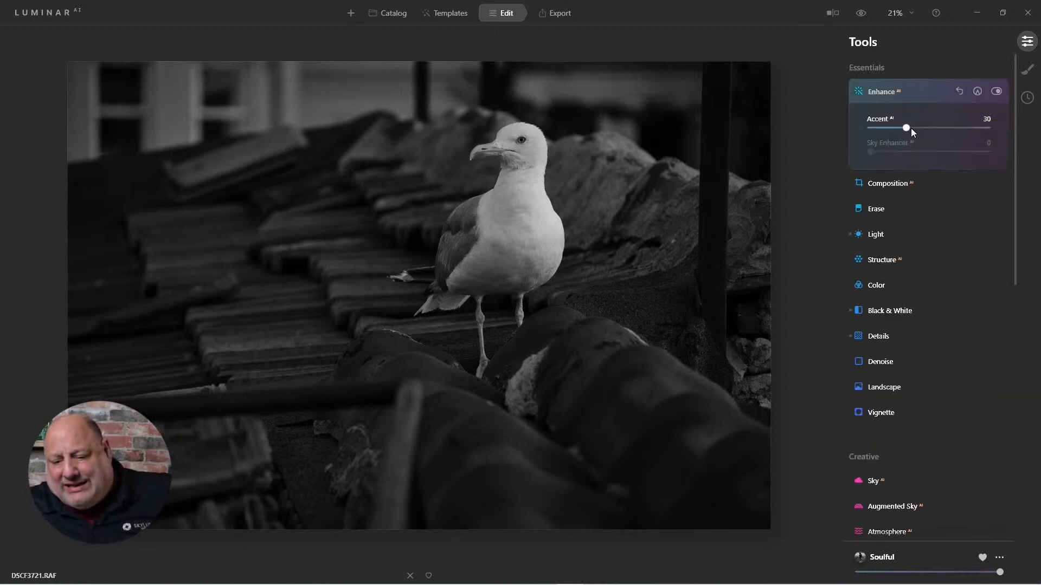
pyautogui.moveTo(908, 128); pyautogui.dragTo(952, 135)
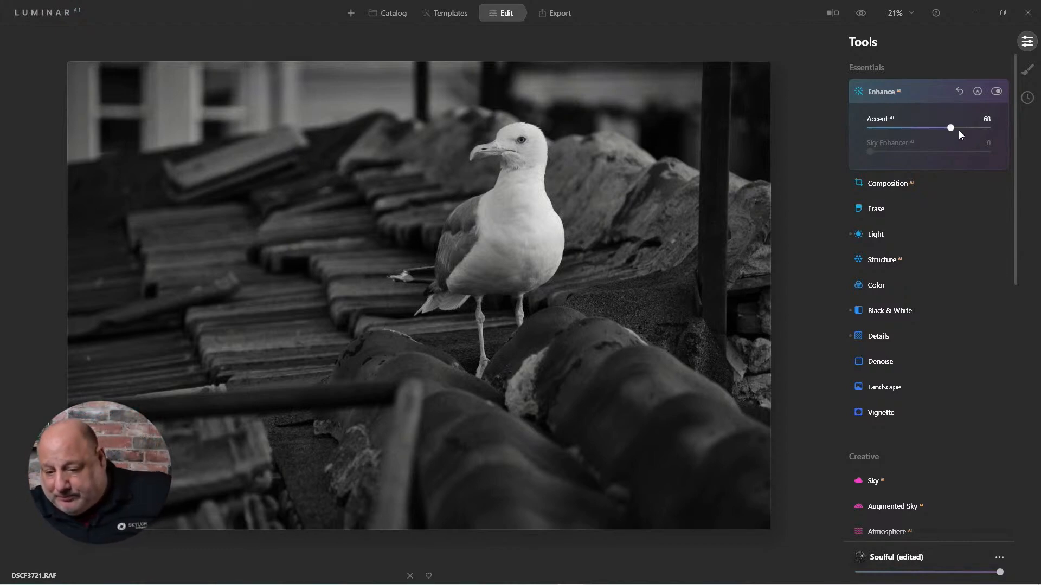
pyautogui.click(882, 92)
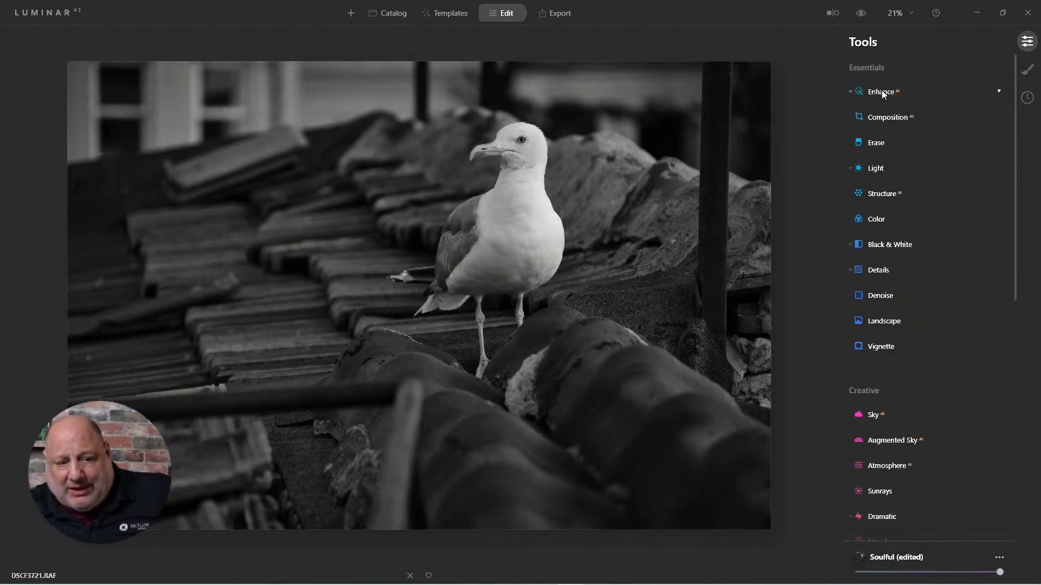
# Step: Tint the photo's shadows with Toning, setting the shadow saturation to 57 and the hue to 6
pyautogui.scroll(-5, 908, 390)
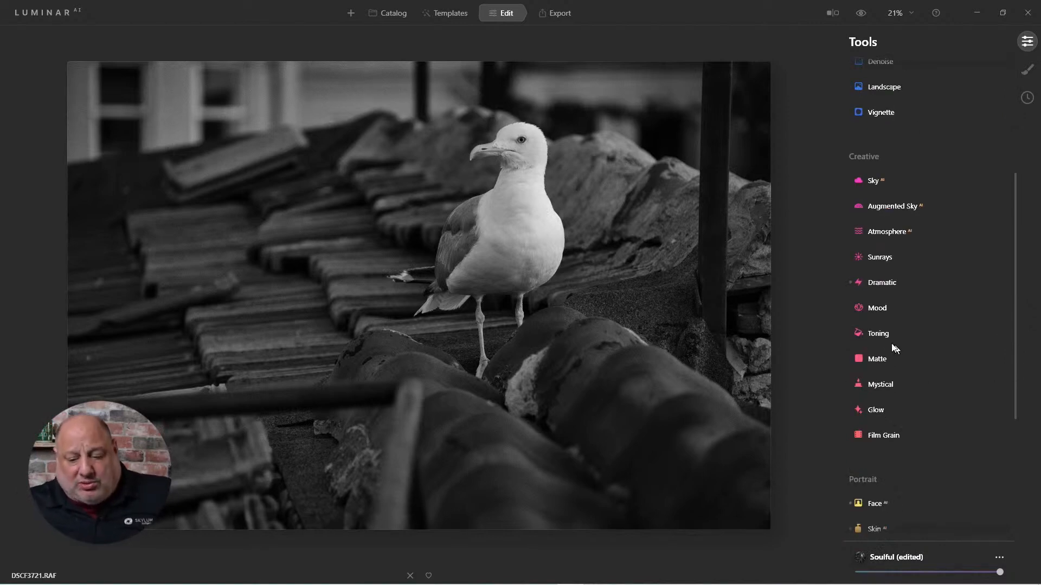
pyautogui.click(872, 332)
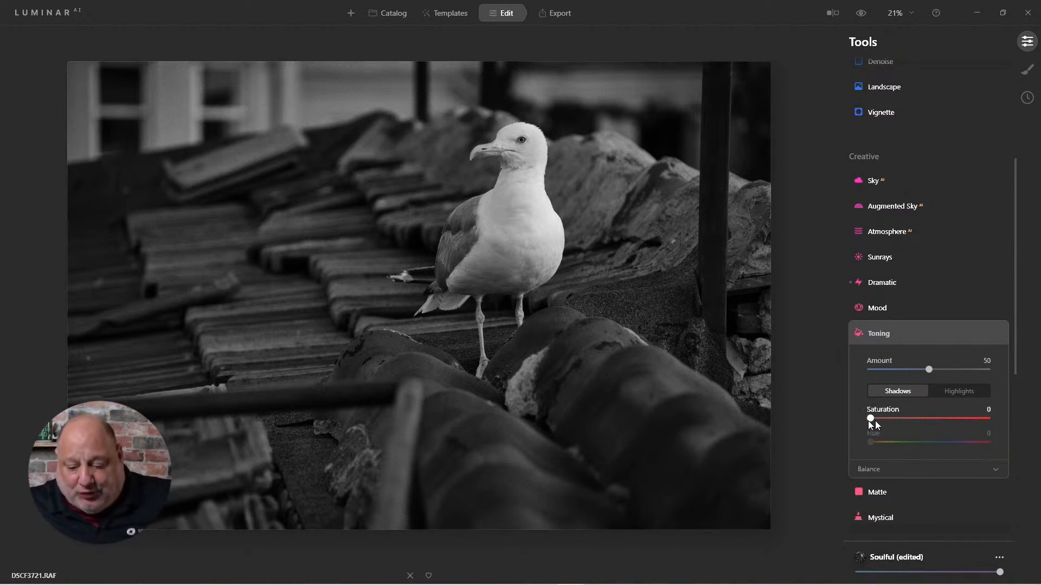
pyautogui.moveTo(869, 420); pyautogui.dragTo(942, 422)
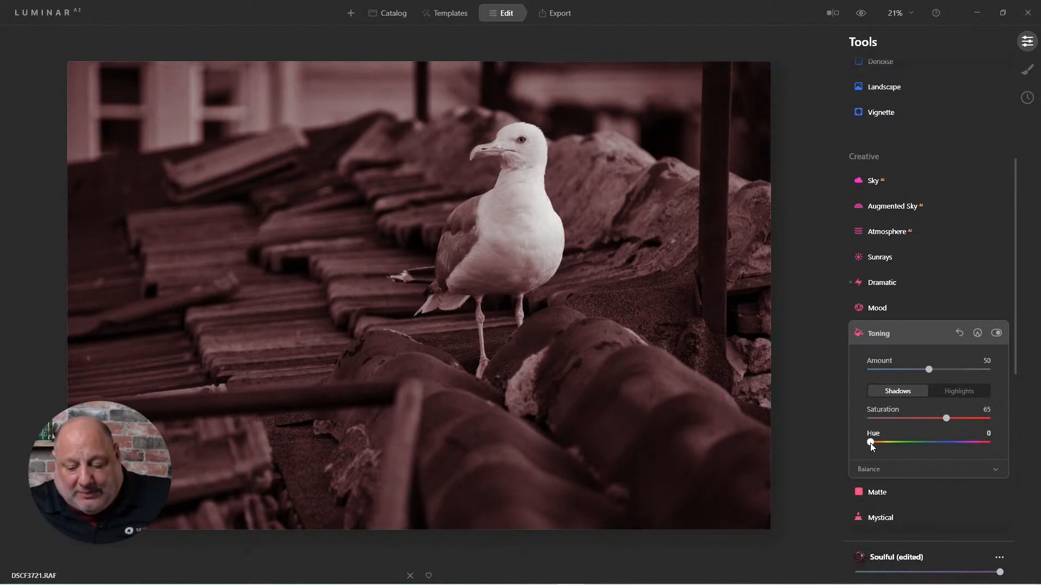
pyautogui.moveTo(872, 444); pyautogui.dragTo(873, 443)
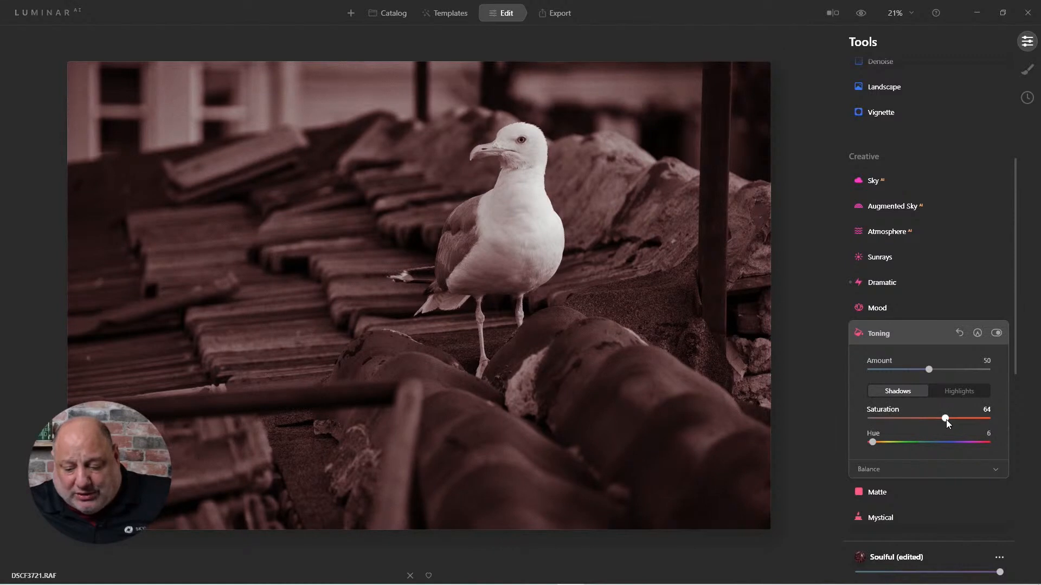
pyautogui.moveTo(946, 420); pyautogui.dragTo(939, 424)
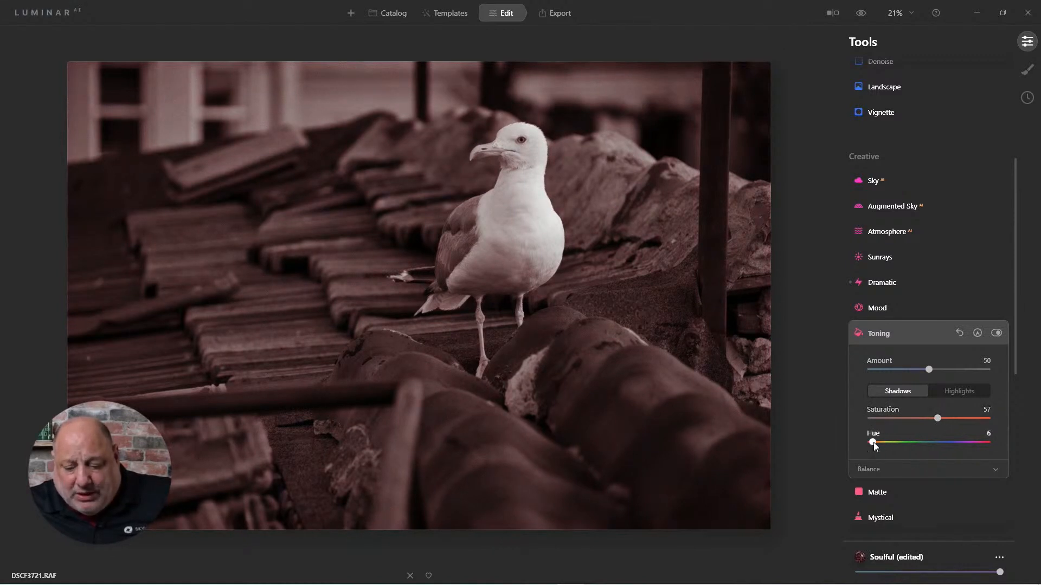
# Step: Try green, blue and red shadow hues in Toning, settle on hue 48 and set the shadow saturation to 63
pyautogui.moveTo(873, 442); pyautogui.dragTo(922, 442)
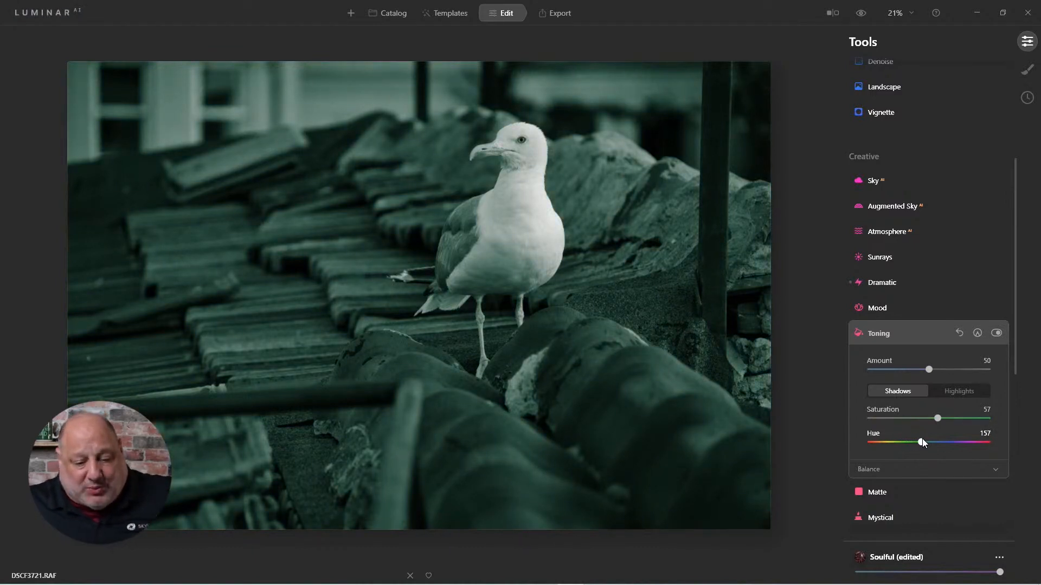
pyautogui.moveTo(933, 443); pyautogui.dragTo(948, 444)
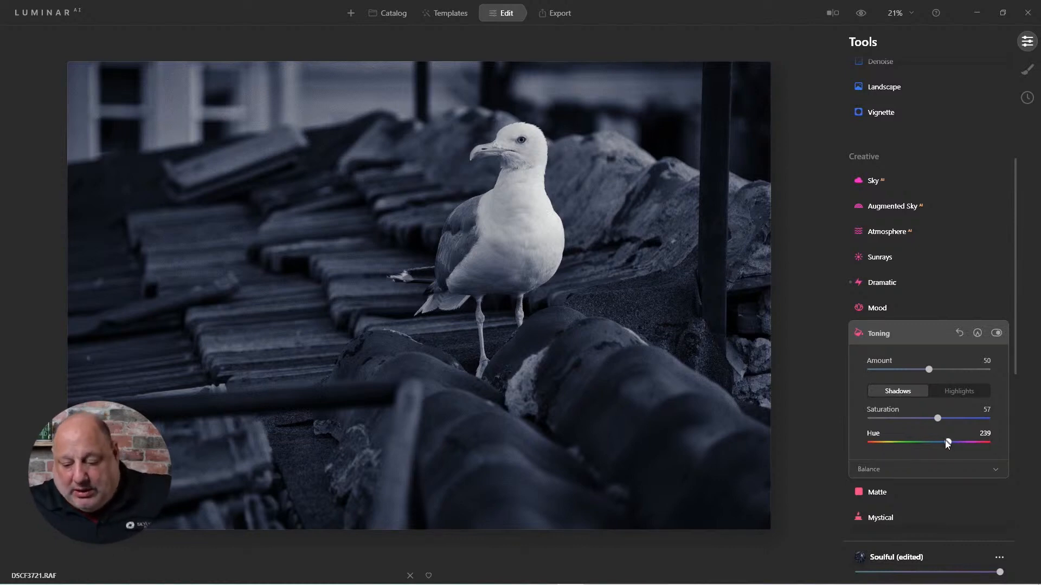
pyautogui.moveTo(947, 444); pyautogui.dragTo(968, 443)
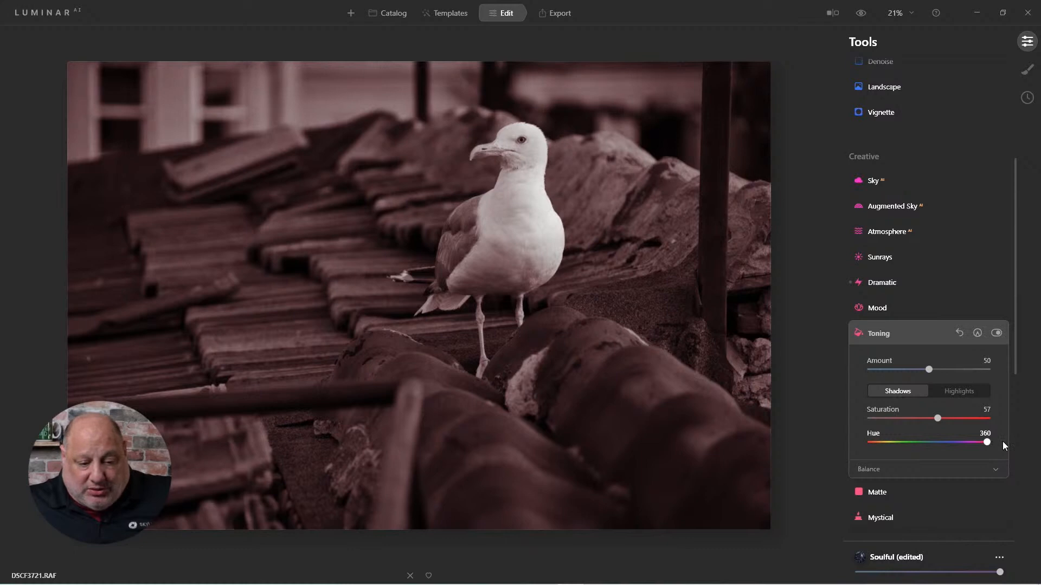
pyautogui.moveTo(956, 444); pyautogui.dragTo(883, 445)
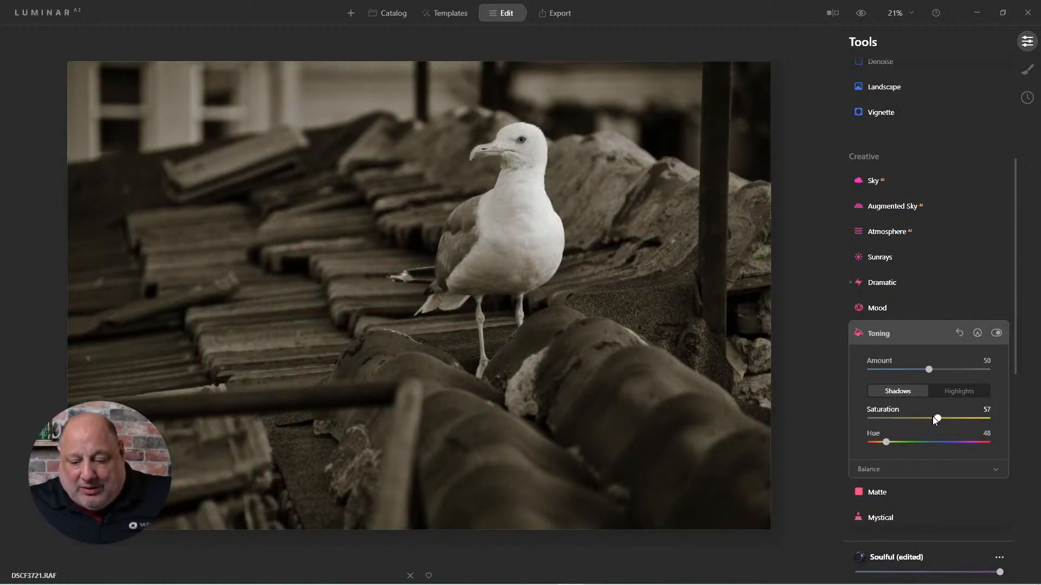
pyautogui.moveTo(938, 419)
pyautogui.mouseDown()
pyautogui.moveTo(980, 422)
pyautogui.moveTo(912, 424)
pyautogui.moveTo(940, 424)
pyautogui.mouseUp()
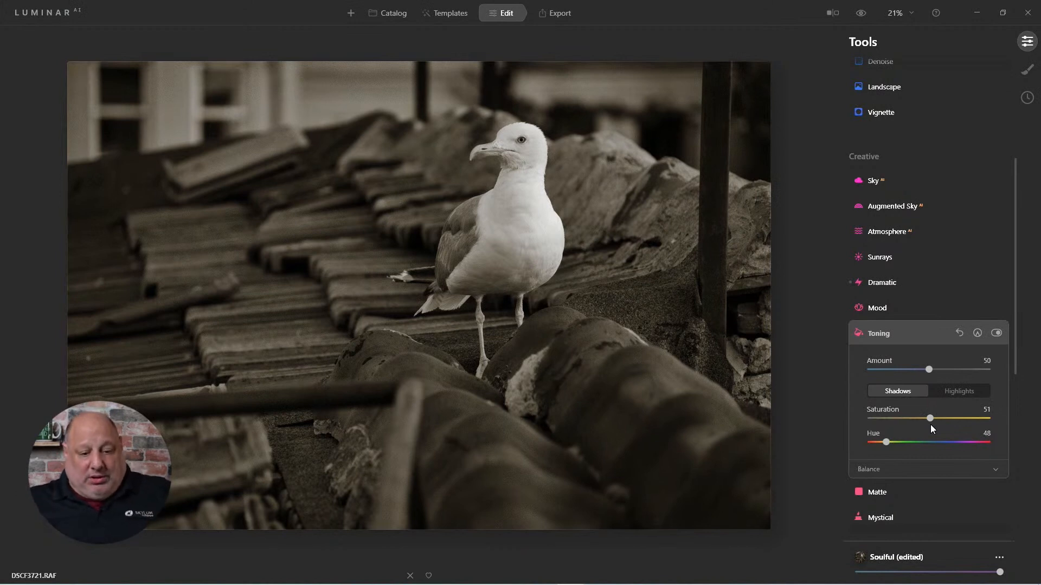
pyautogui.moveTo(930, 419)
pyautogui.mouseDown()
pyautogui.moveTo(915, 421)
pyautogui.moveTo(946, 421)
pyautogui.mouseUp()
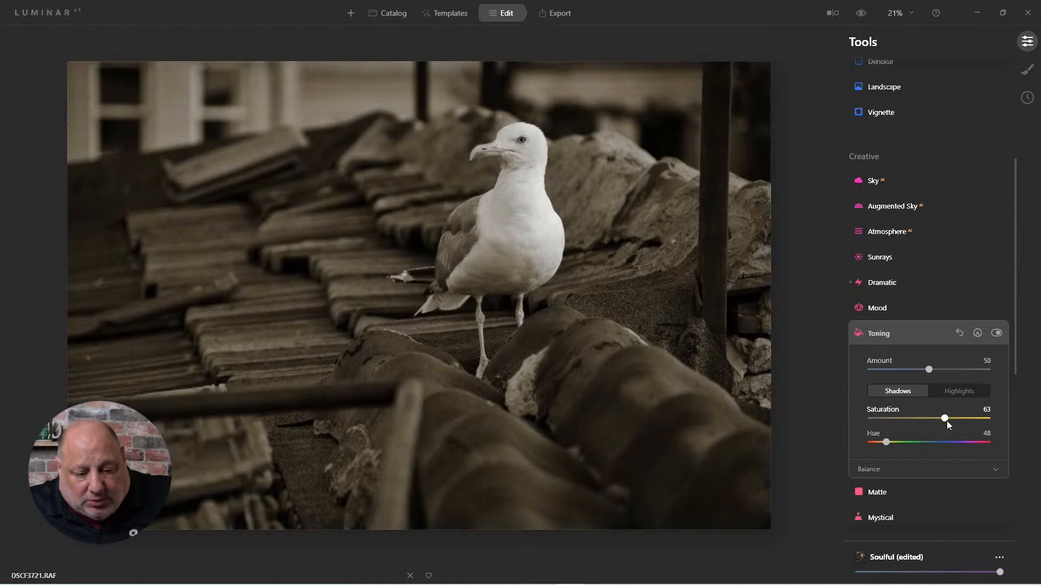
# Step: Compare the photo with Toning off and on, view the Highlights toning settings and return to the Shadows settings
pyautogui.click(996, 334)
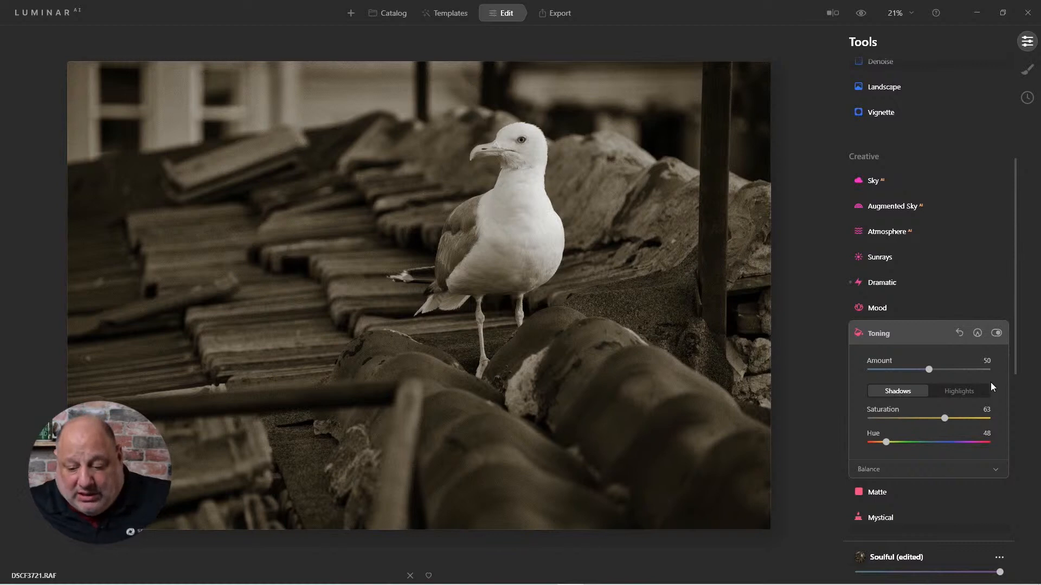
pyautogui.click(959, 392)
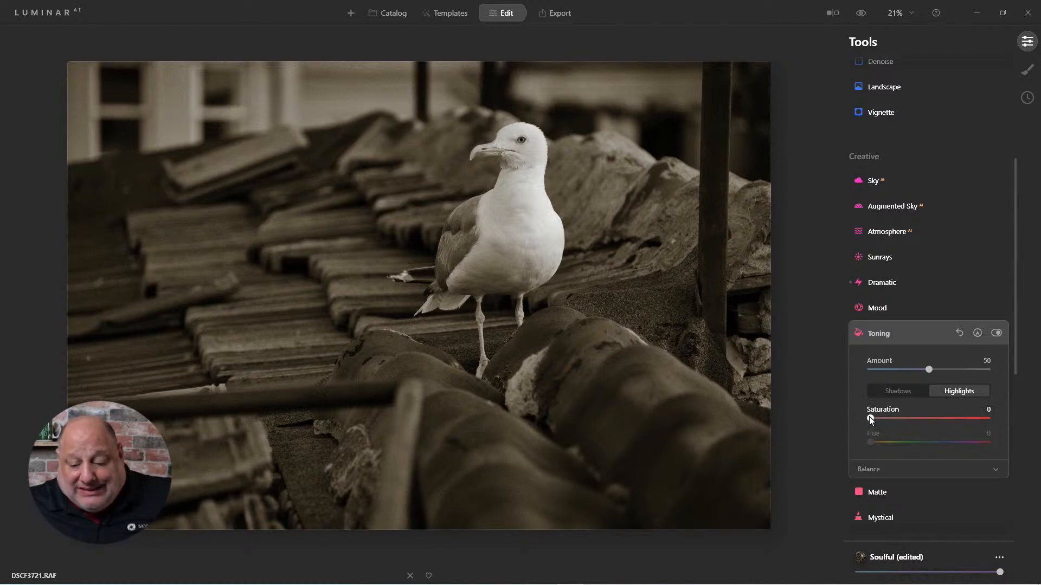
pyautogui.click(899, 390)
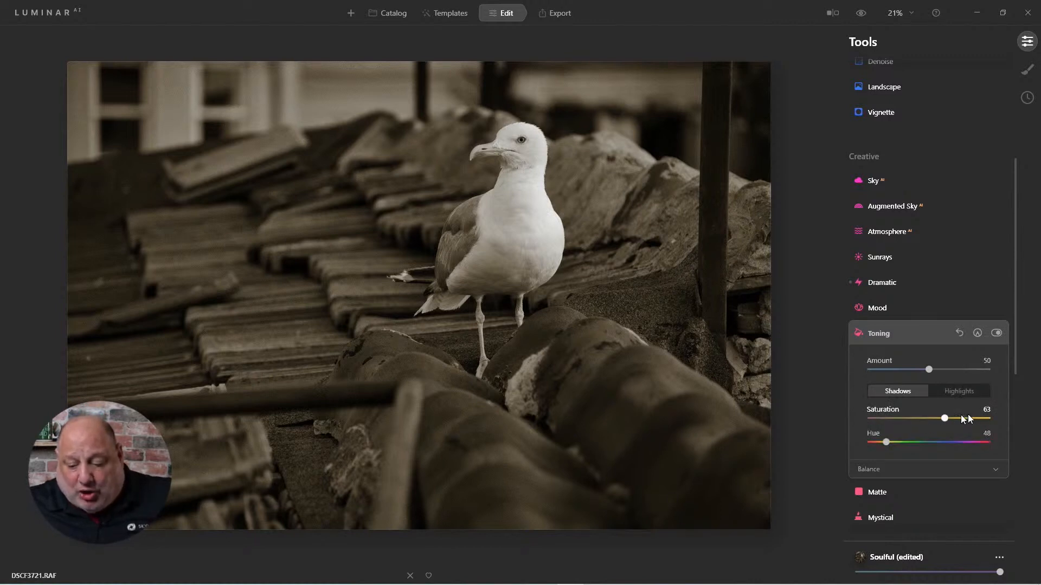
# Step: Try blue and purple highlight tints in Toning at hues 242 and 266, and return the highlight saturation to 0
pyautogui.click(959, 392)
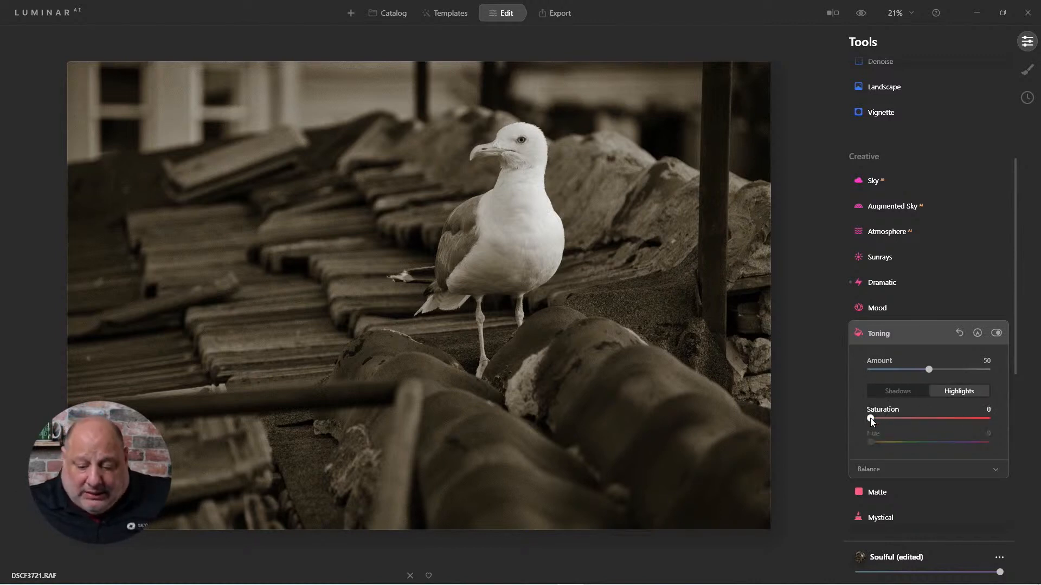
pyautogui.moveTo(870, 418); pyautogui.dragTo(945, 450)
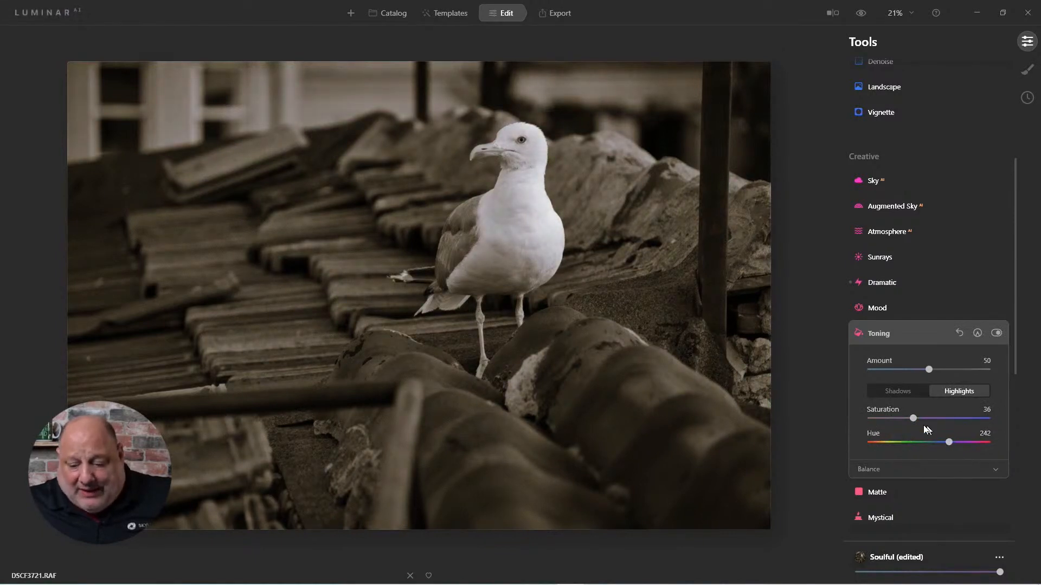
pyautogui.moveTo(913, 418); pyautogui.dragTo(955, 444)
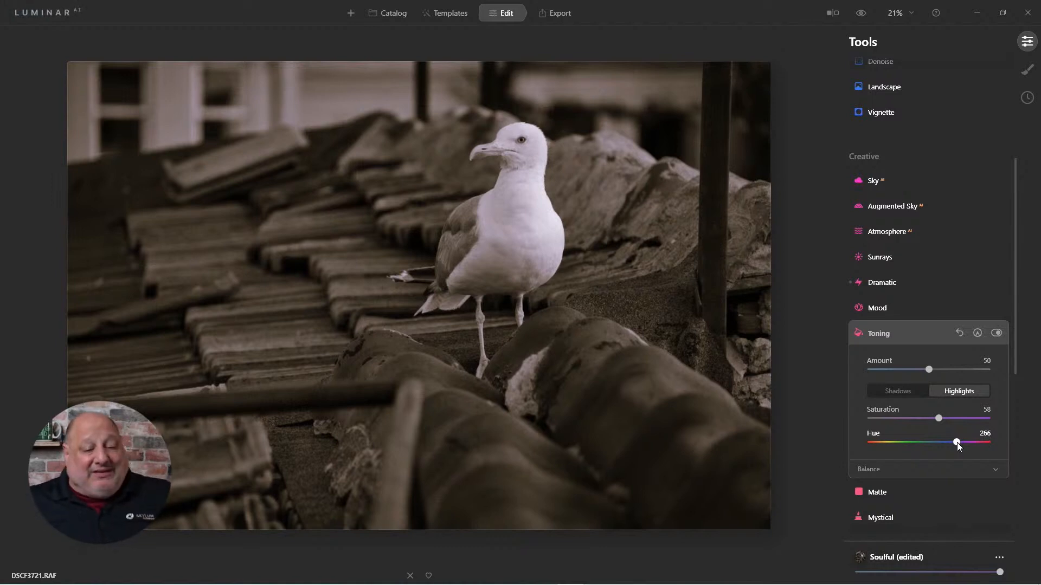
pyautogui.moveTo(938, 419); pyautogui.dragTo(798, 420)
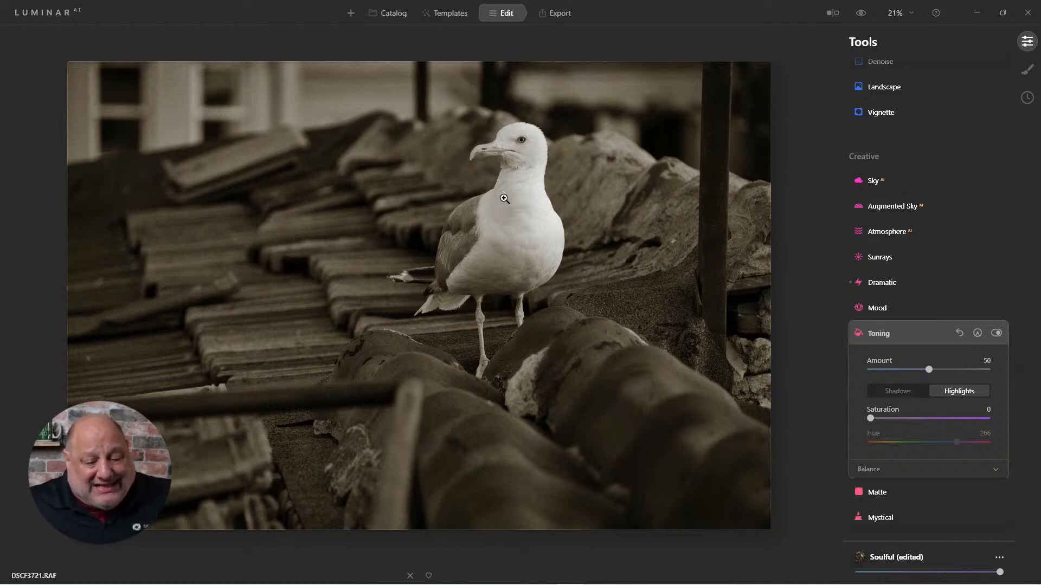
pyautogui.click(873, 334)
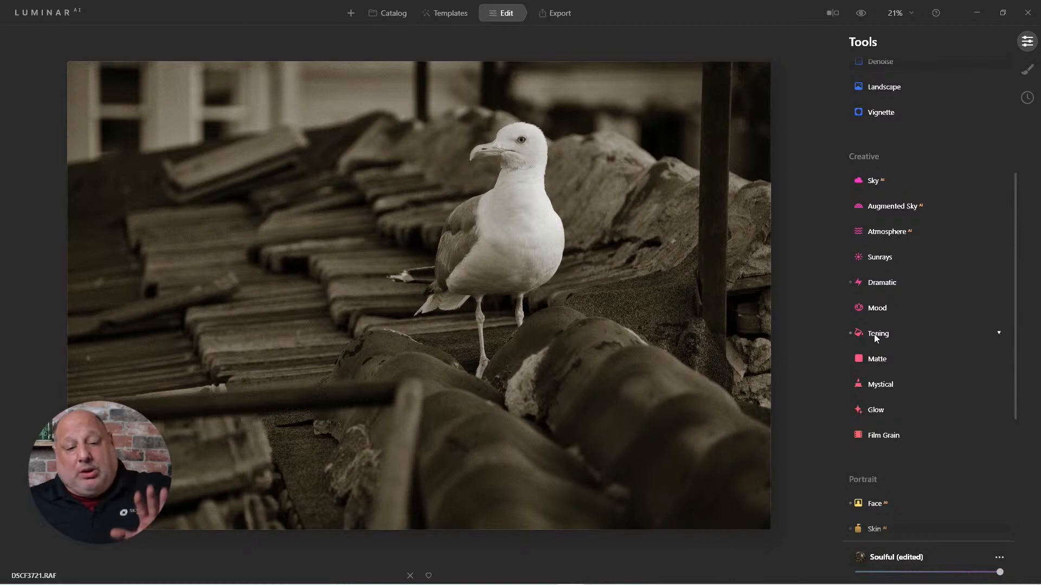
# Step: Review the export settings for saving the photo to disk, cancel the export and return to the editing tools
pyautogui.click(558, 16)
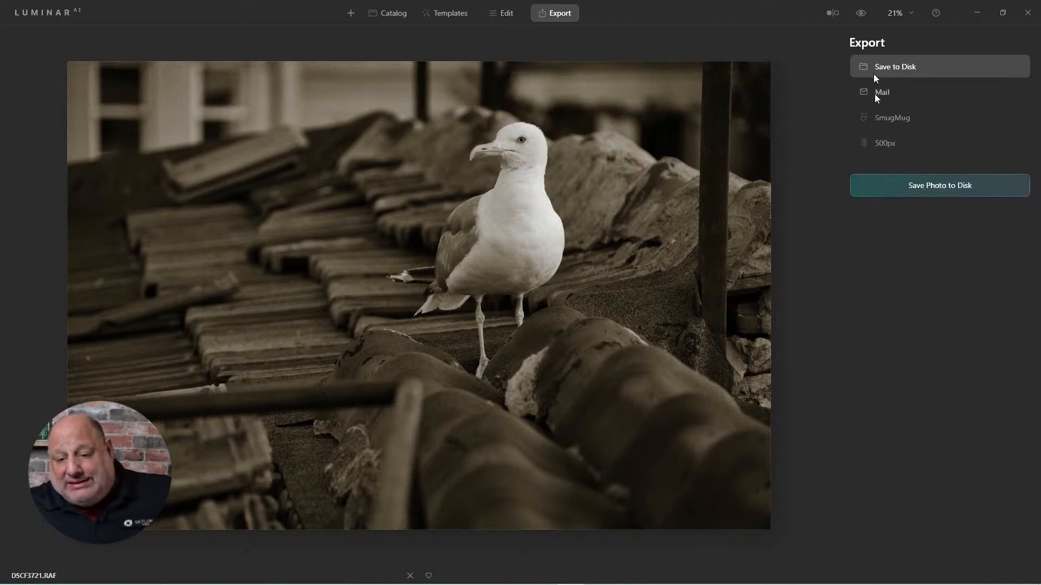
pyautogui.click(912, 193)
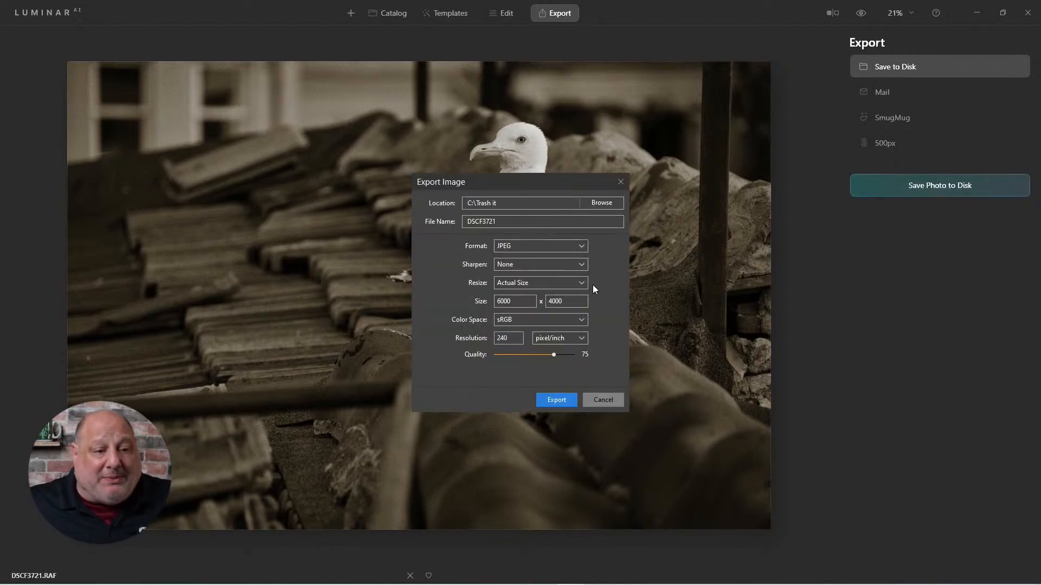
pyautogui.click(595, 398)
pyautogui.click(504, 14)
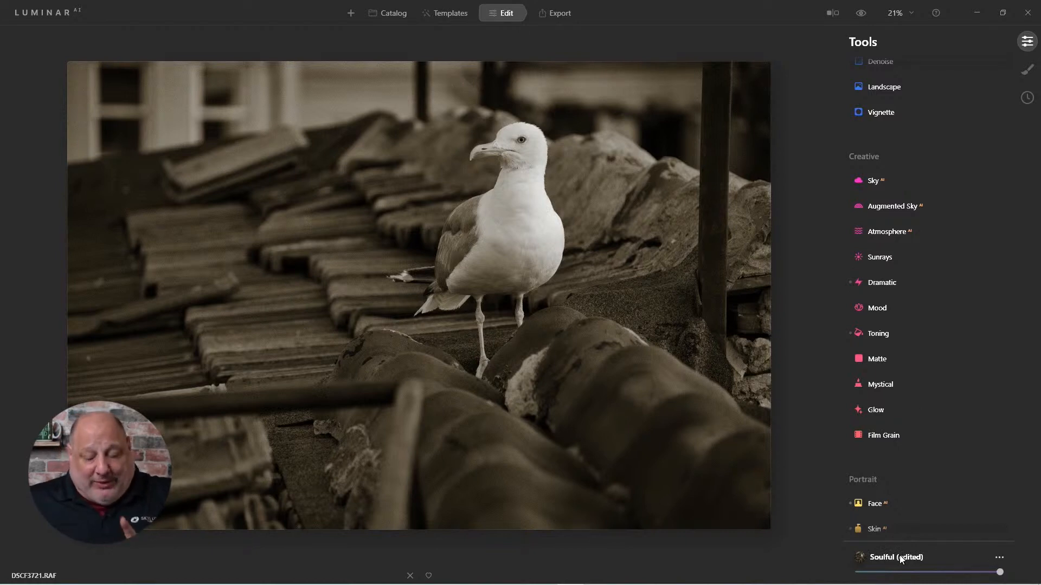
# Step: Save the edited Soulful adjustments as a custom template and show it in the My Templates collection
pyautogui.click(999, 558)
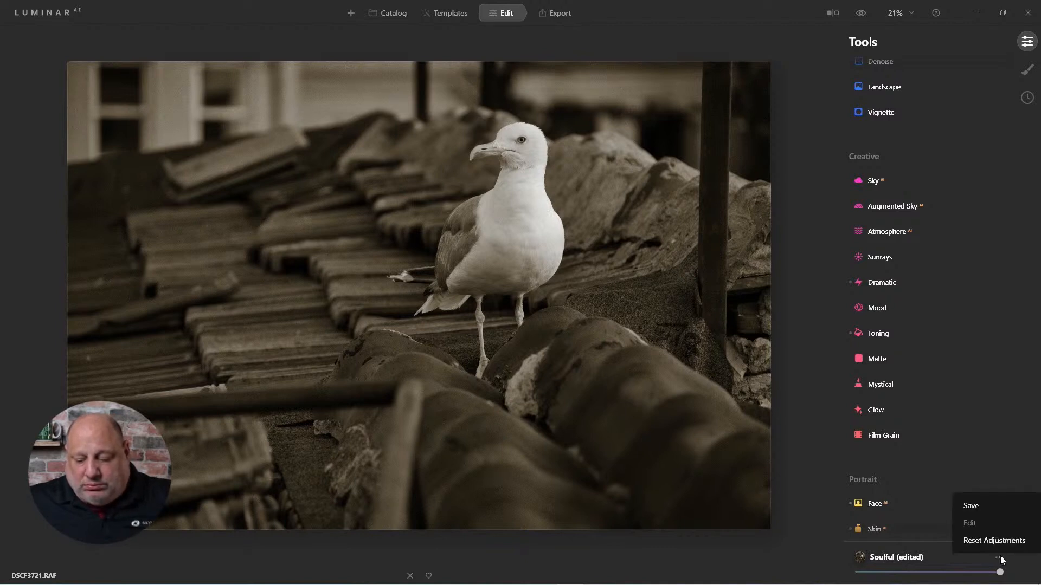
pyautogui.click(978, 510)
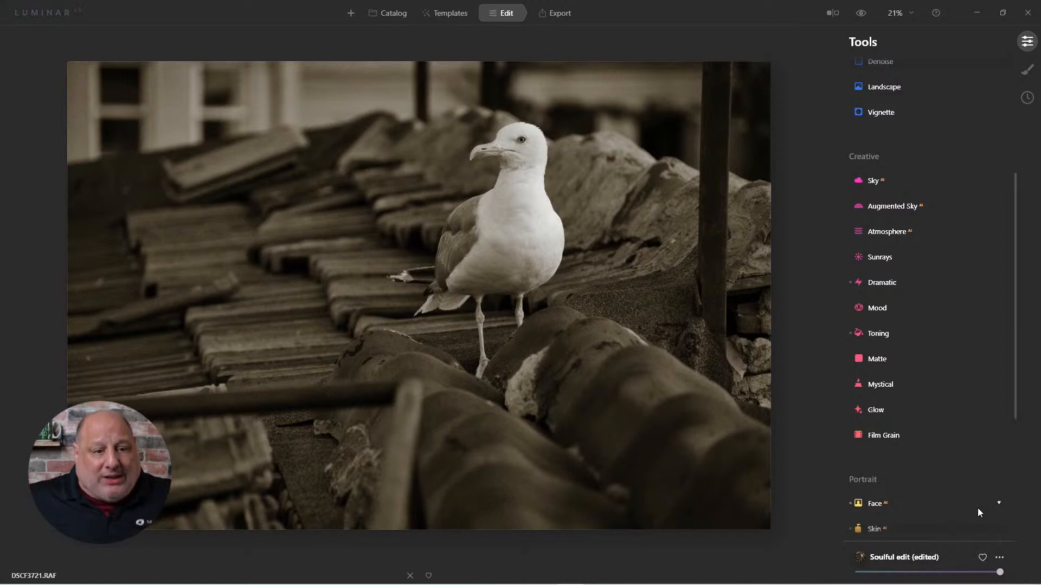
pyautogui.click(463, 18)
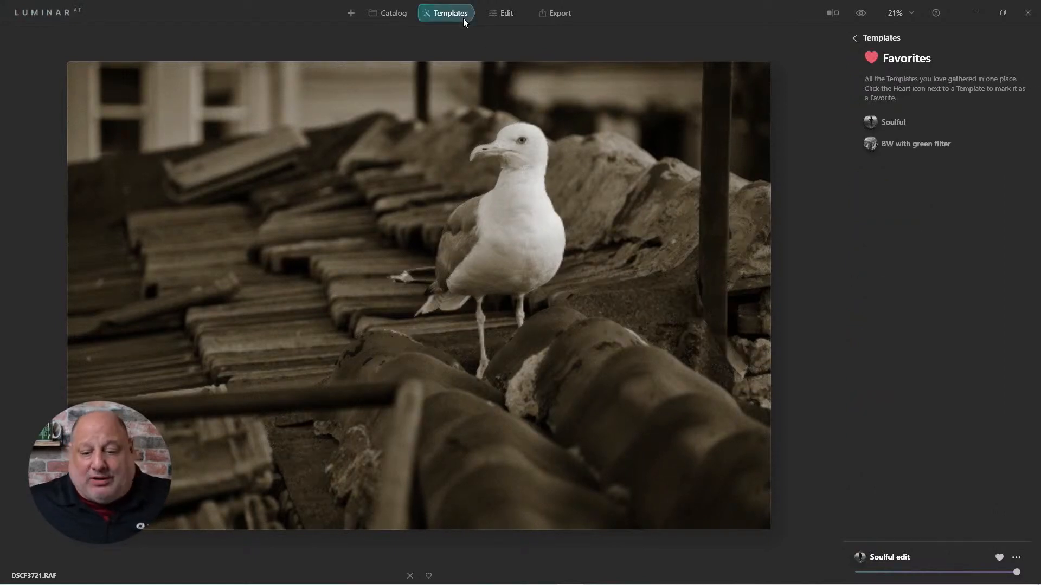
pyautogui.click(854, 38)
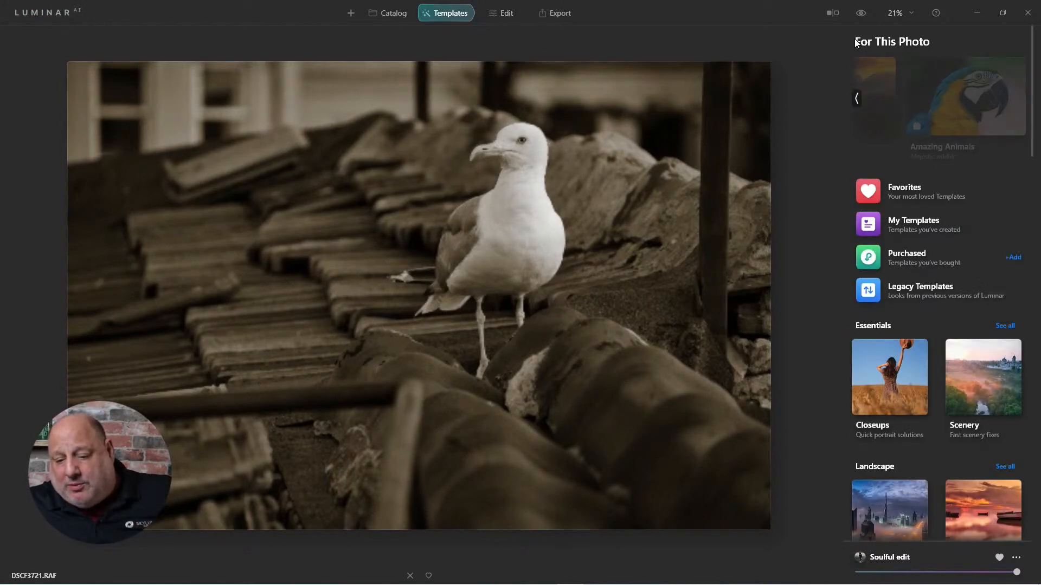
pyautogui.click(936, 222)
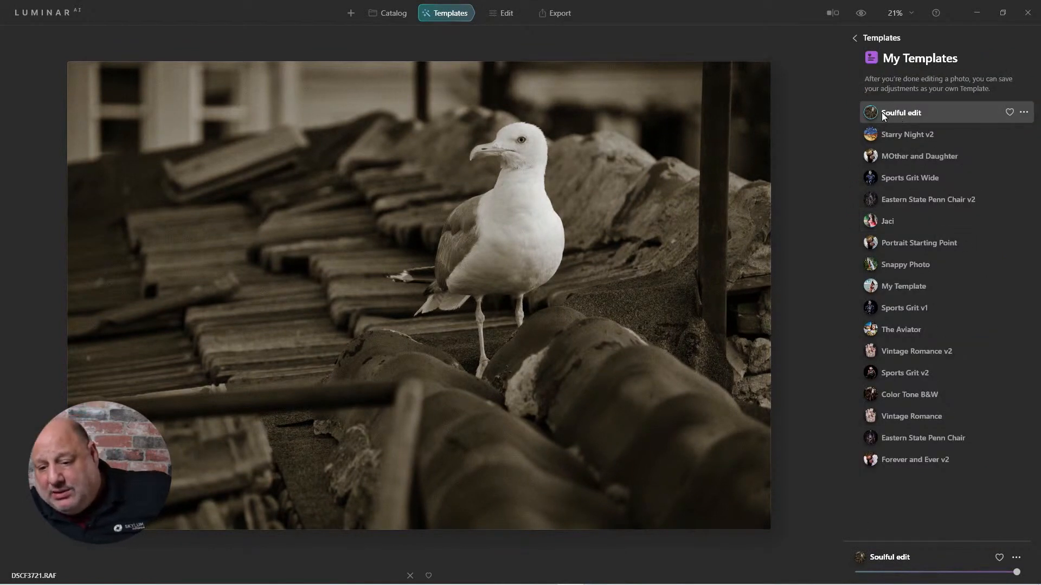
# Step: Rename the saved Soulful edit template as "Color Tone B&W v2"
pyautogui.click(1024, 113)
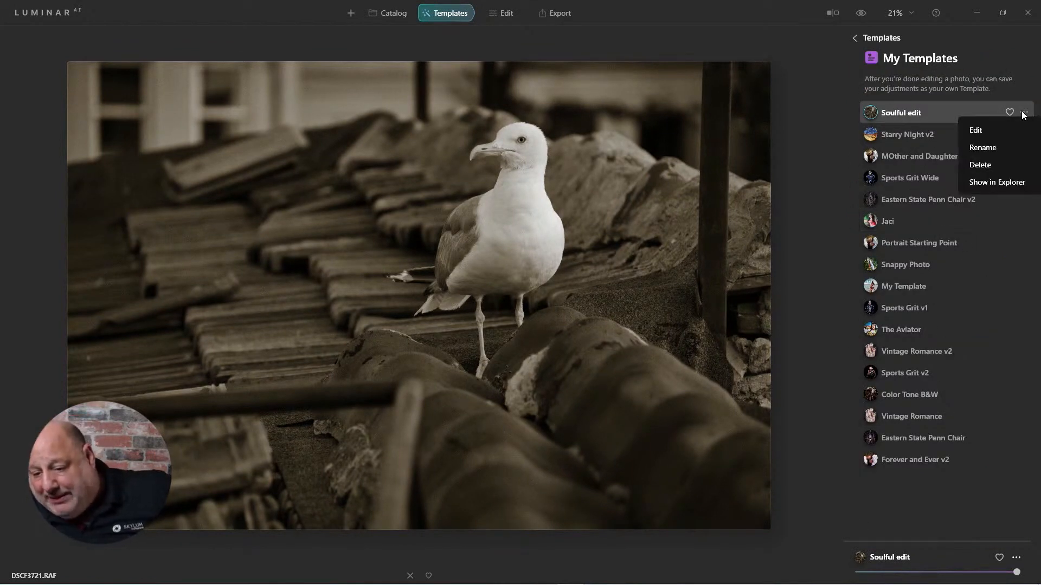
pyautogui.click(993, 145)
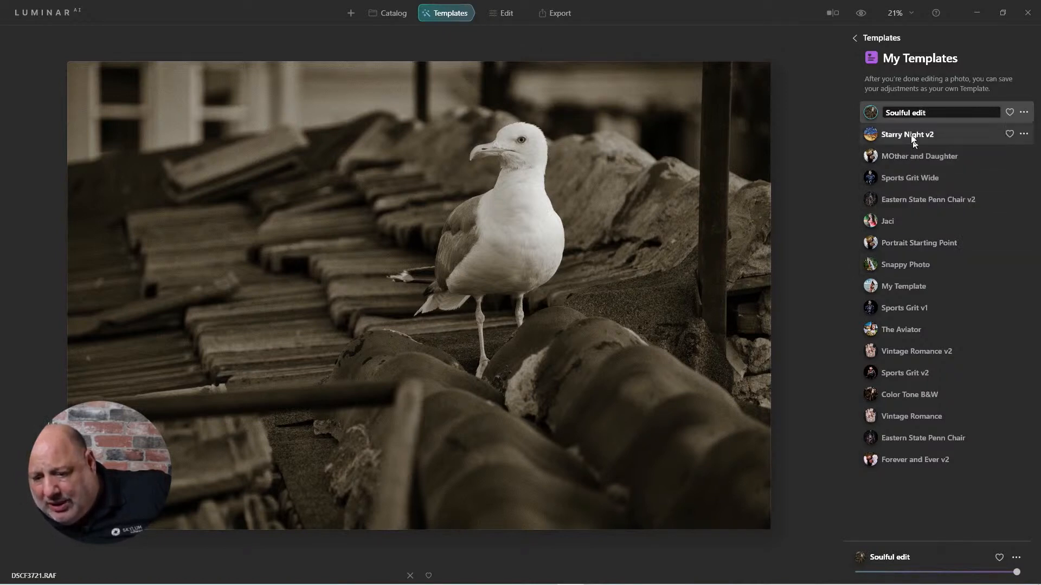
pyautogui.doubleClick(922, 113)
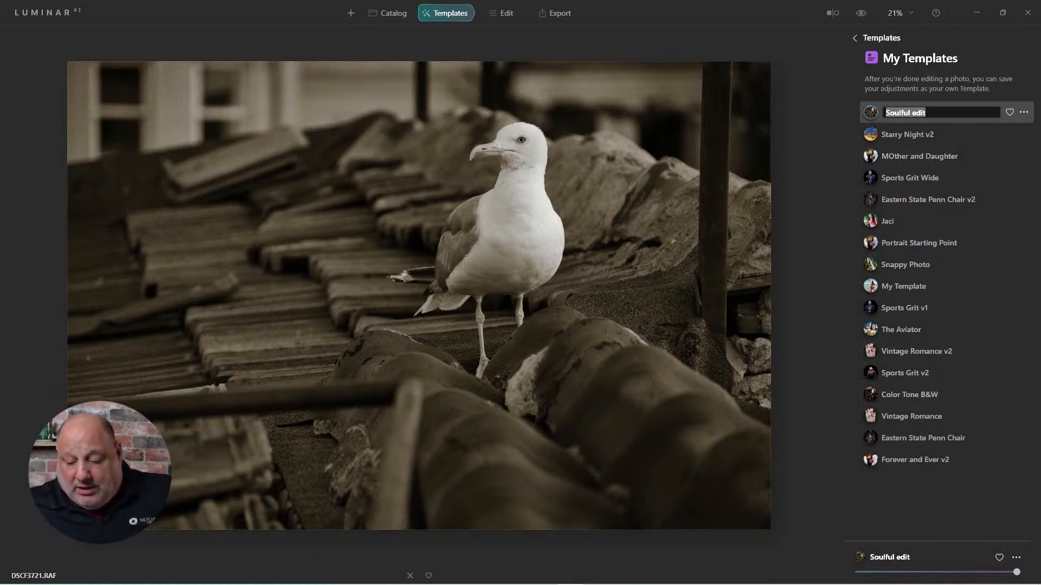
pyautogui.write('Col')
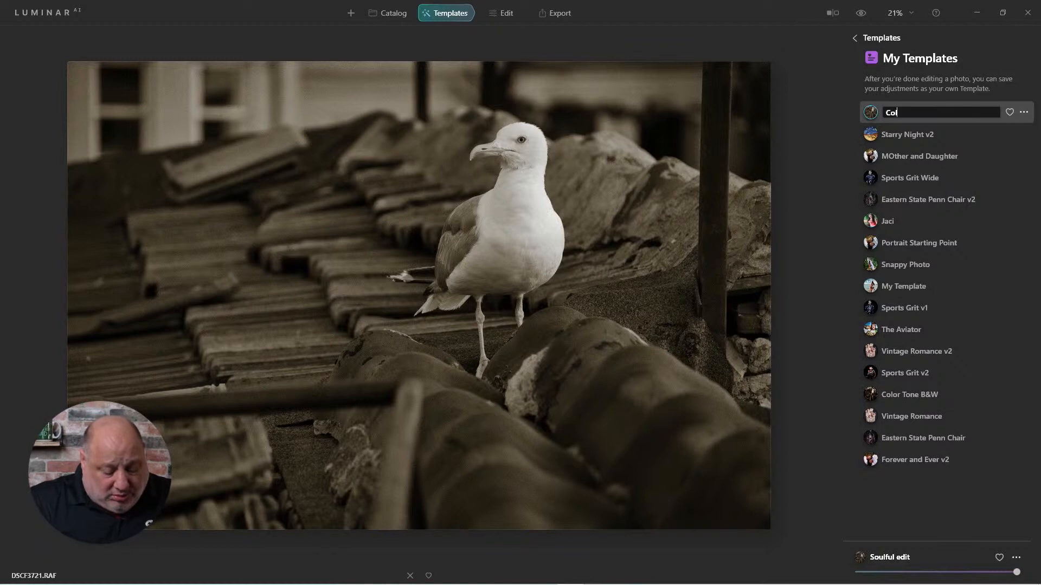
pyautogui.write('or Tone ')
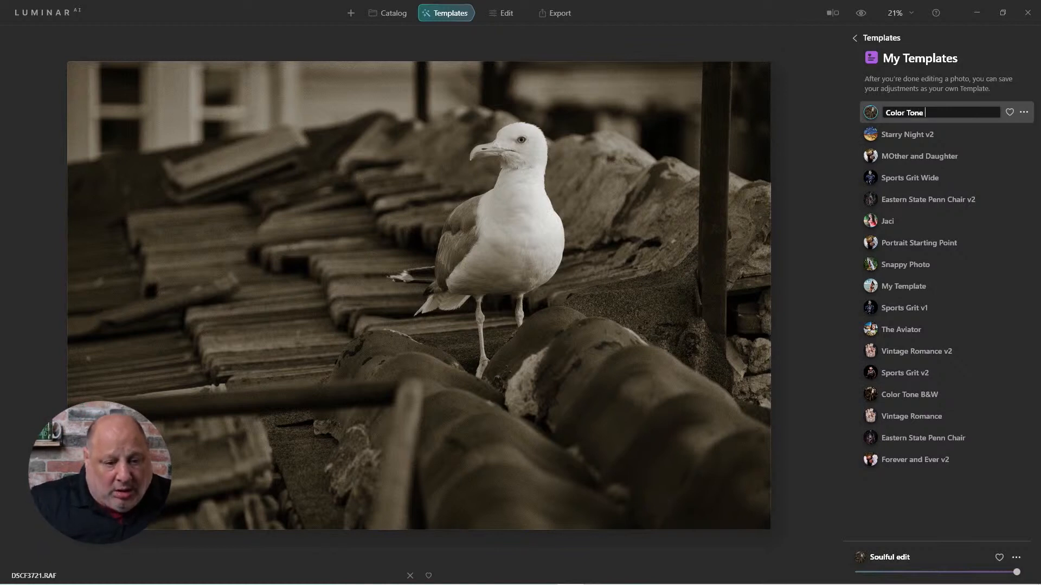
pyautogui.write('B')
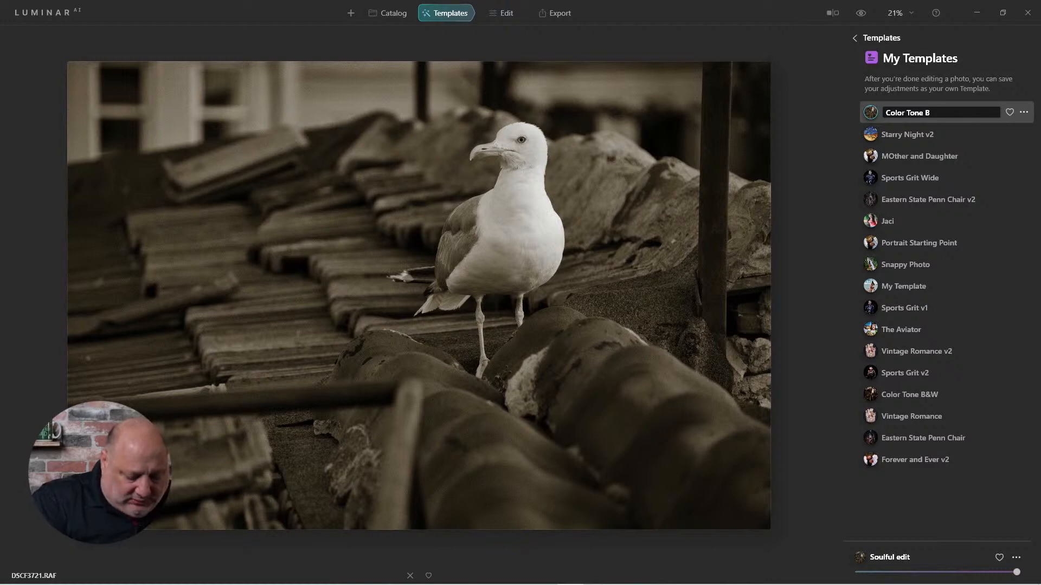
pyautogui.write('&W v2')
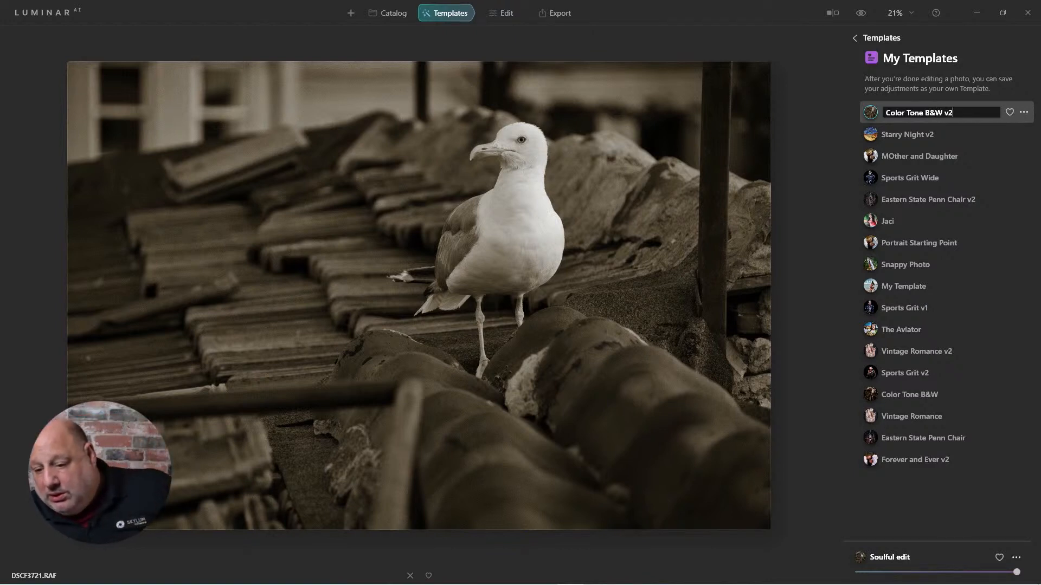
pyautogui.press('Return')
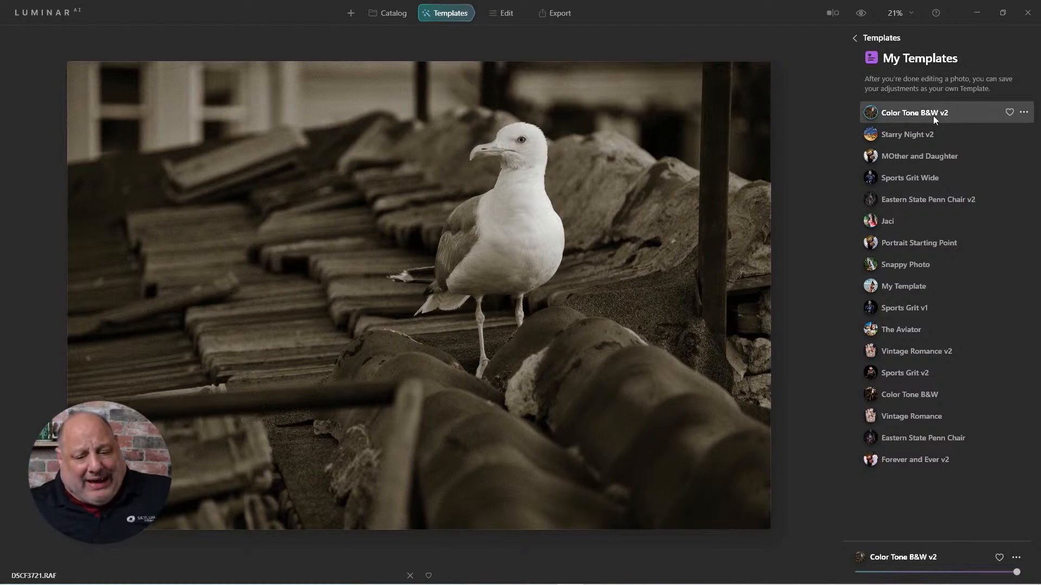
# Step: Apply Supercontrast to the photo with midtones contrast 57 and balance -67, and shadows contrast 49 and balance 19
pyautogui.click(514, 15)
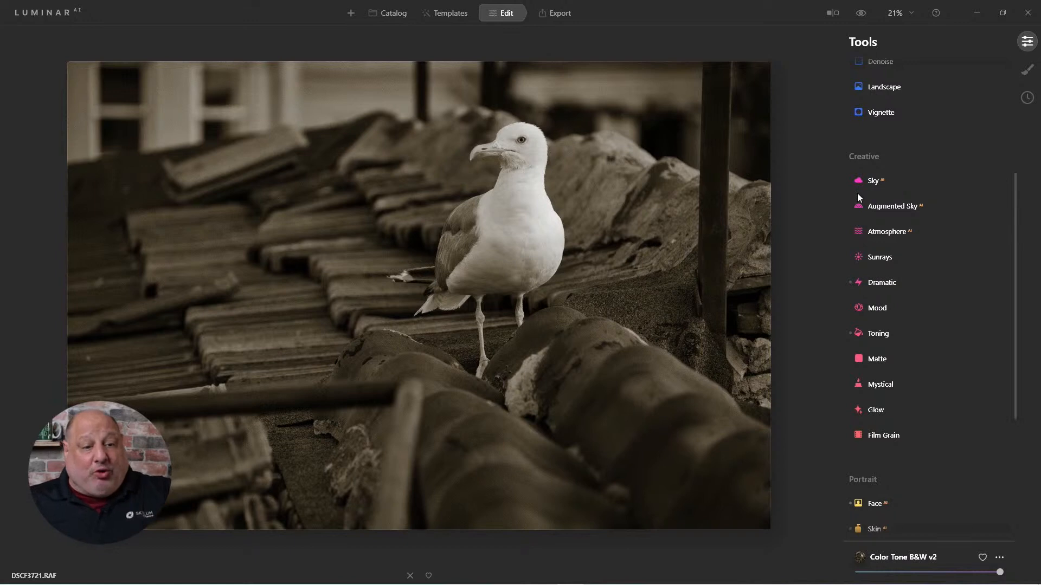
pyautogui.scroll(-4, 920, 303)
pyautogui.scroll(-1, 920, 307)
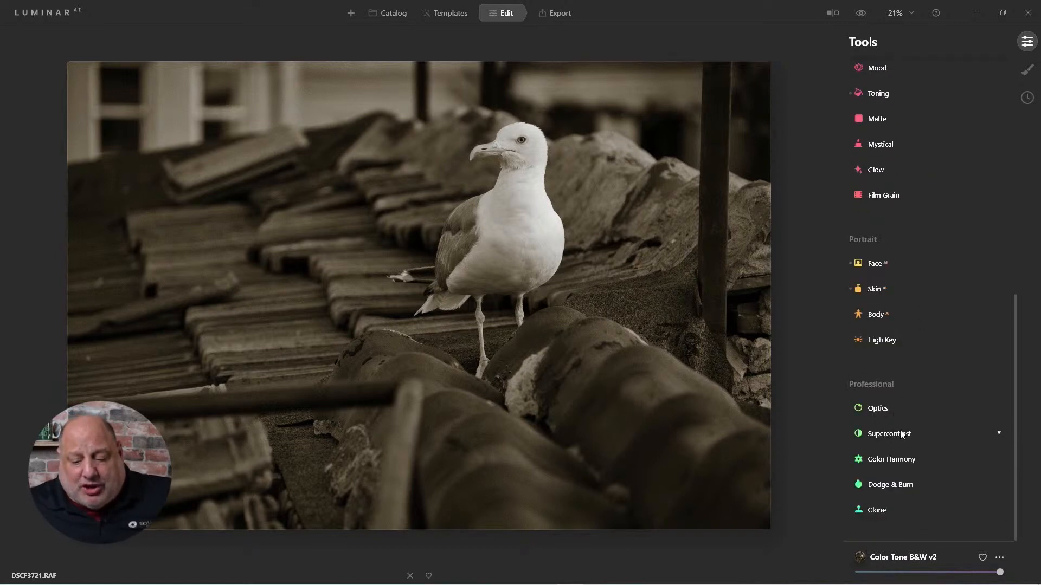
pyautogui.click(879, 435)
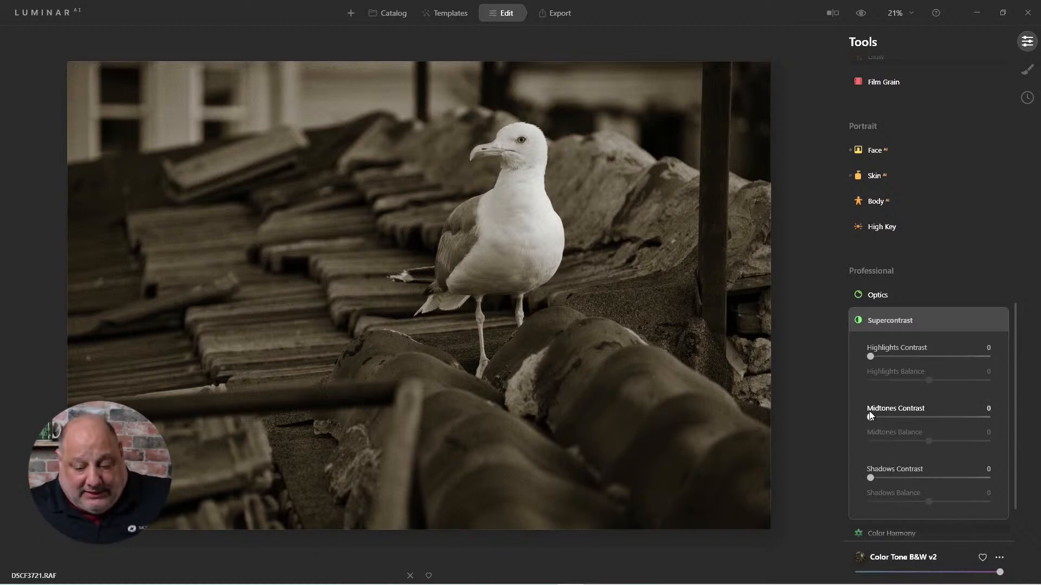
pyautogui.moveTo(876, 419); pyautogui.dragTo(889, 440)
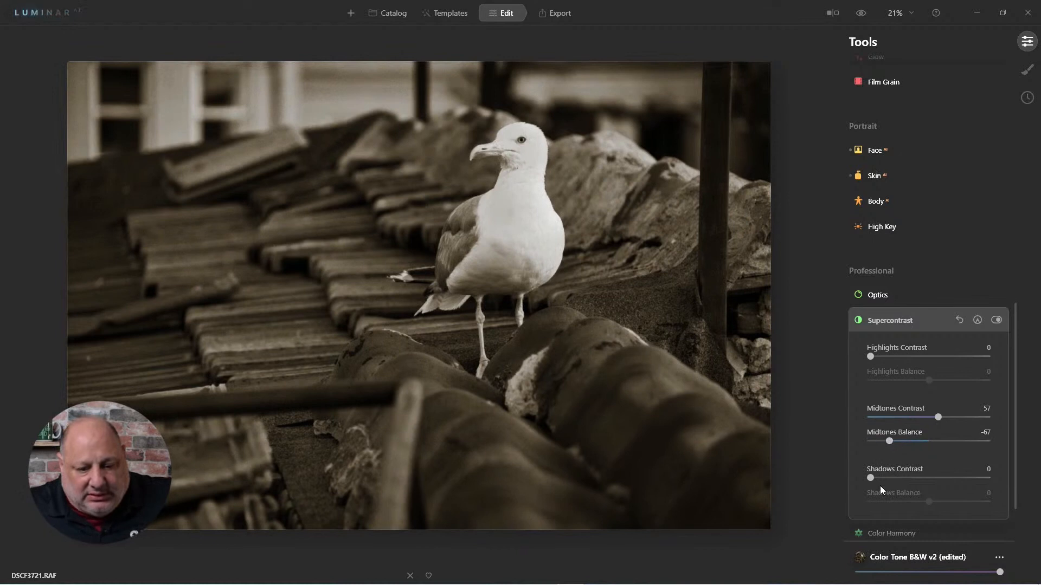
pyautogui.moveTo(872, 477); pyautogui.dragTo(939, 503)
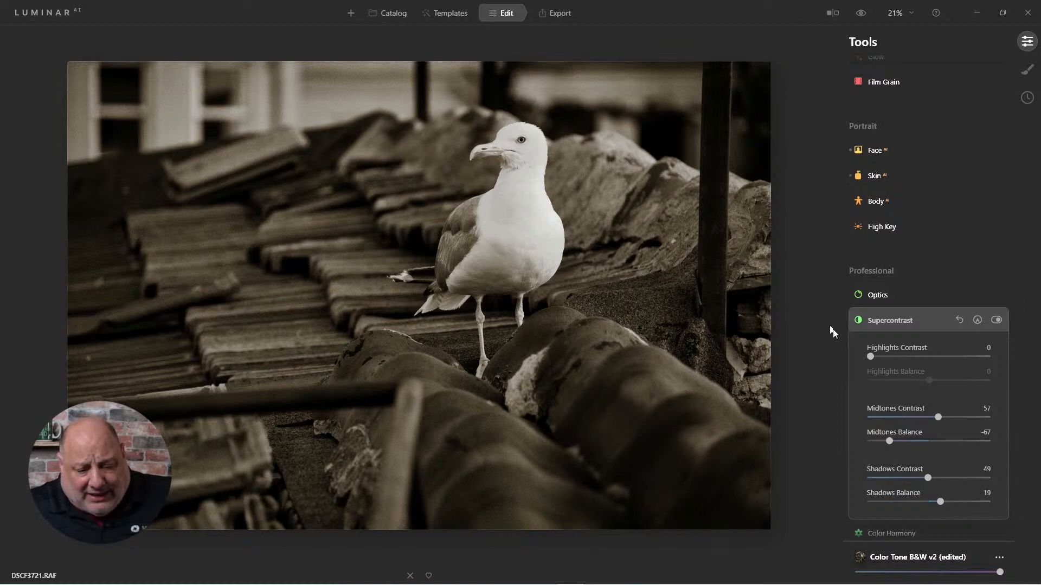
# Step: Try different highlight settings in Supercontrast, settling on highlights contrast 22 and highlights balance -59
pyautogui.moveTo(870, 356); pyautogui.dragTo(919, 356)
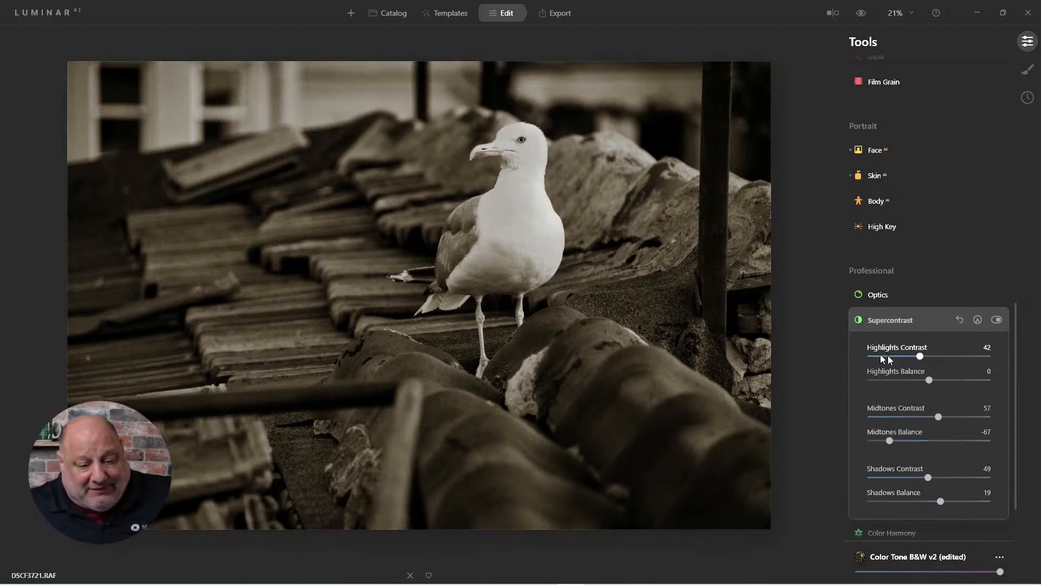
pyautogui.moveTo(929, 380); pyautogui.dragTo(961, 385)
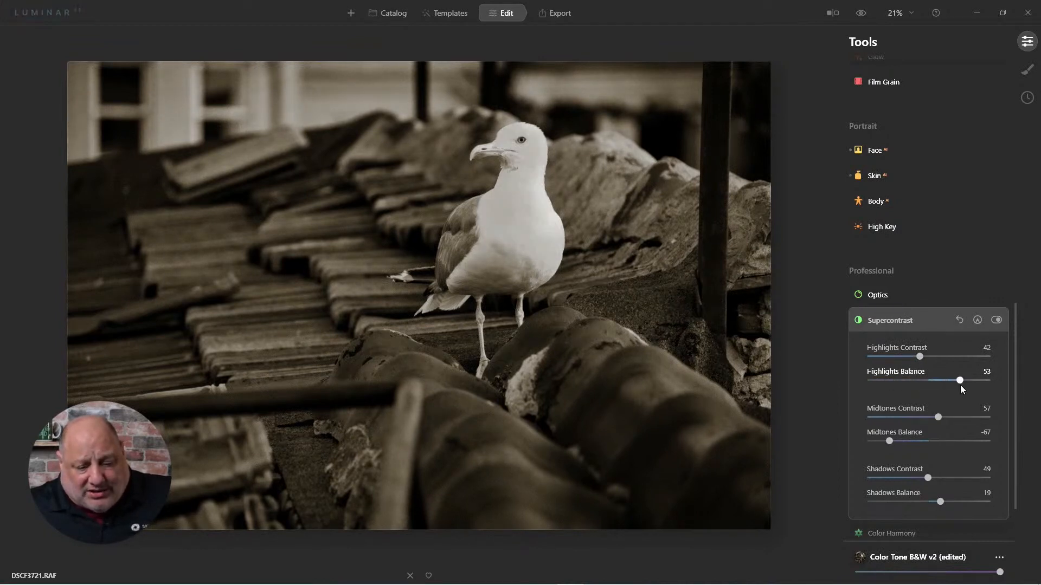
pyautogui.click(889, 382)
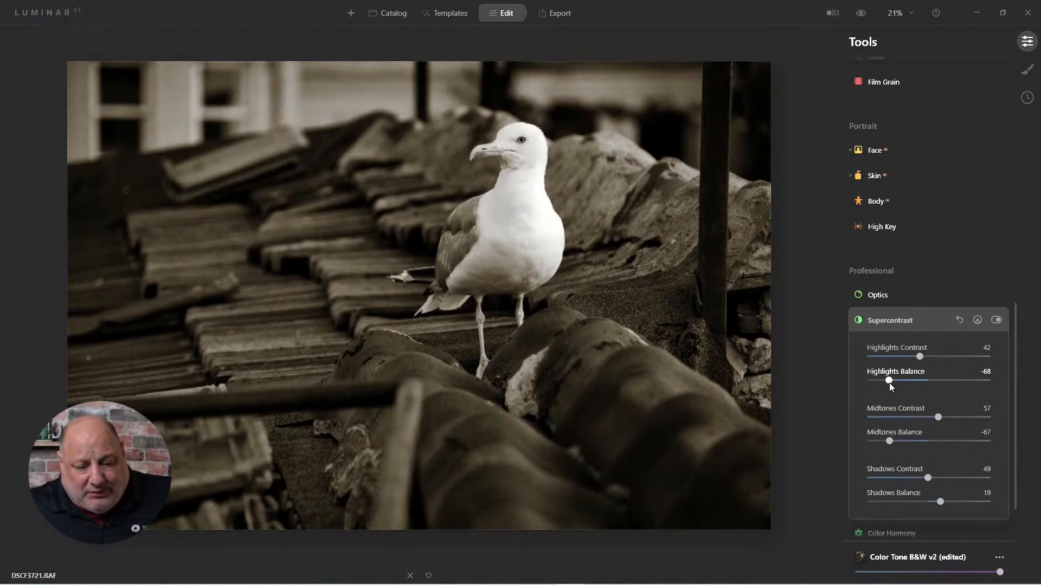
pyautogui.moveTo(890, 383); pyautogui.dragTo(912, 379)
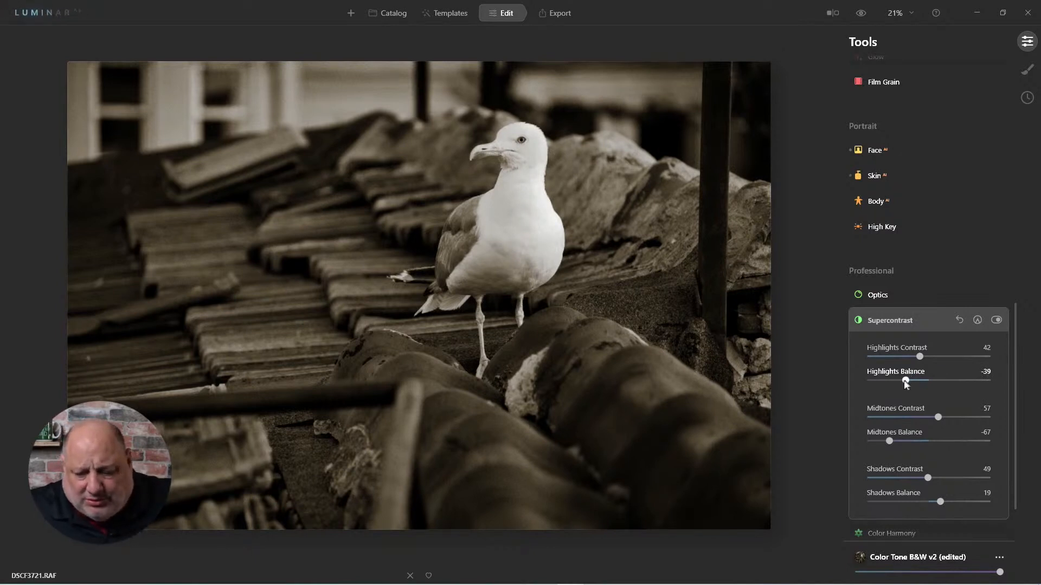
pyautogui.moveTo(912, 380); pyautogui.dragTo(902, 358)
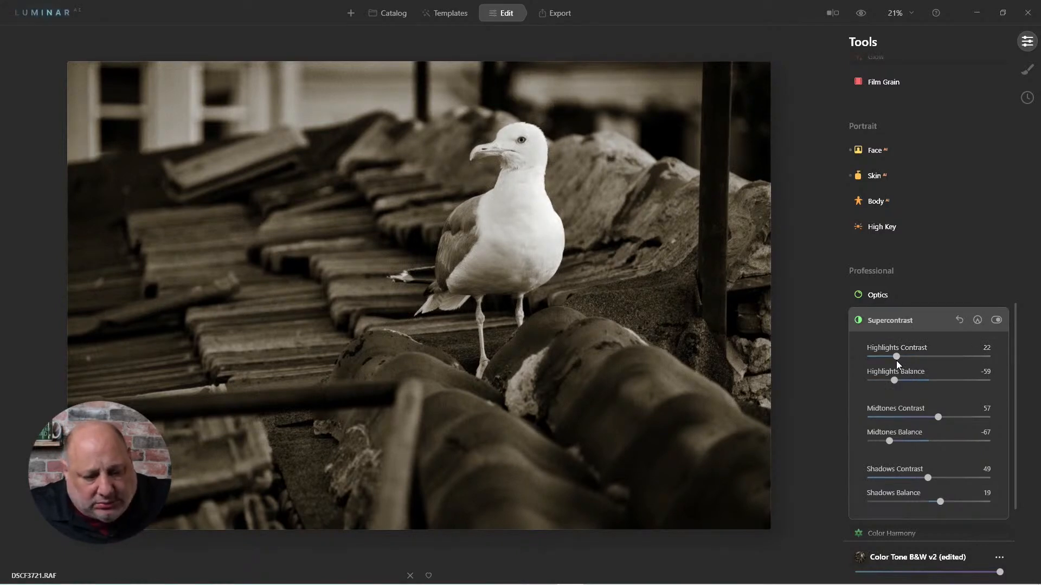
# Step: Compare the photo with Supercontrast off and on, and collapse the tool's settings
pyautogui.click(997, 322)
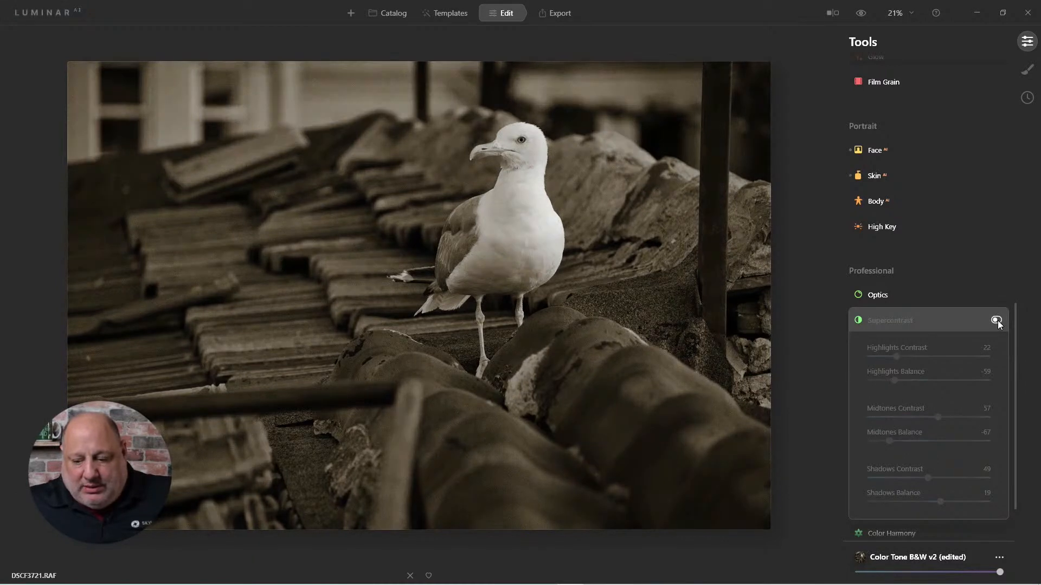
pyautogui.click(997, 321)
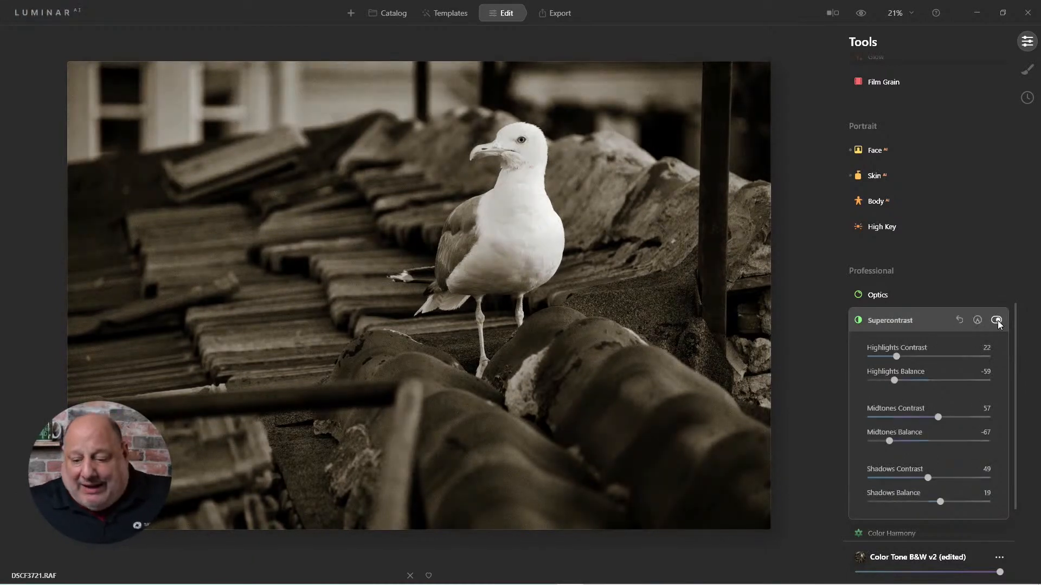
pyautogui.click(903, 324)
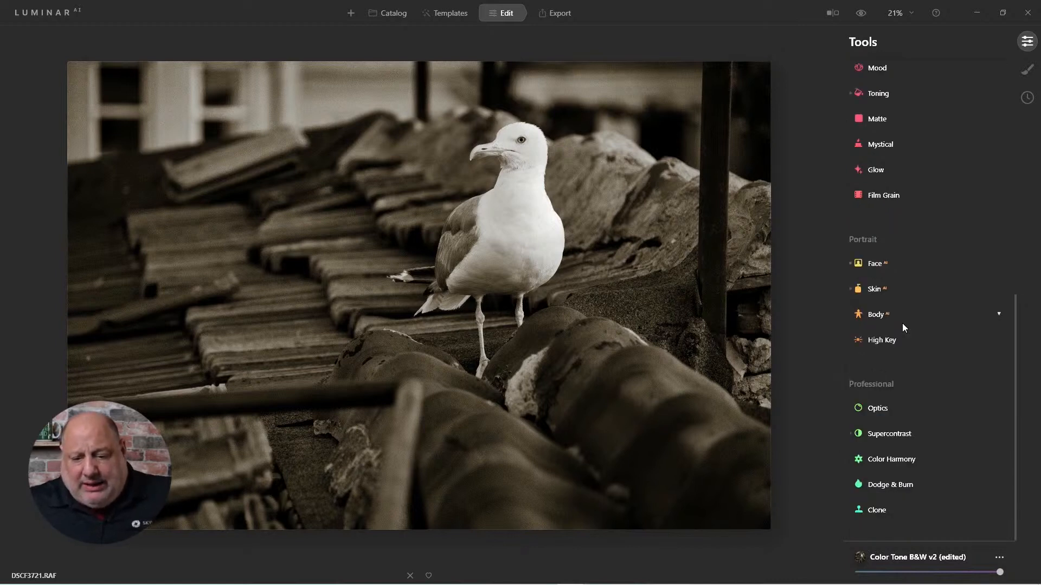
pyautogui.scroll(8, 902, 323)
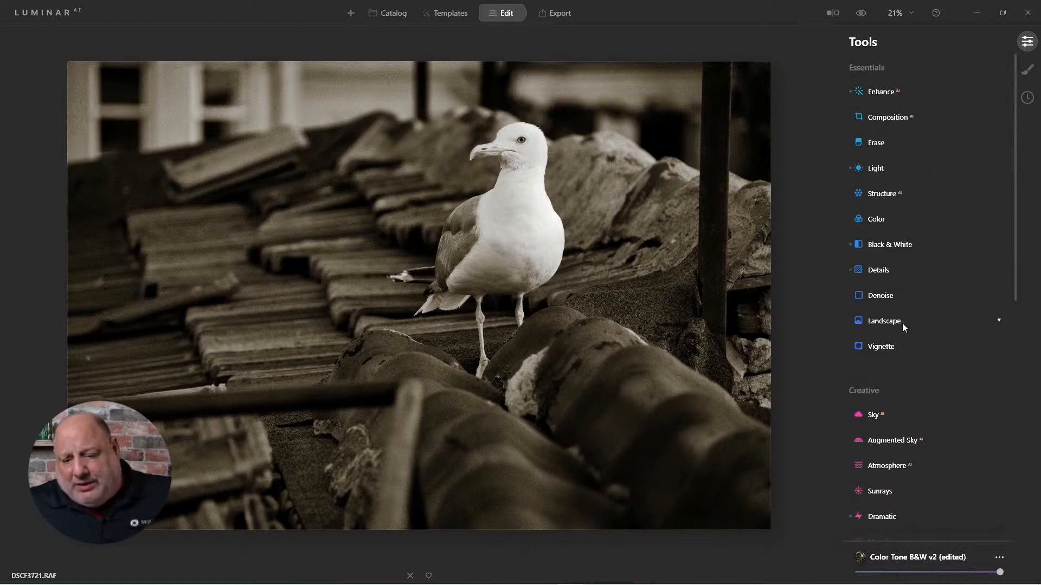
# Step: Set the photo's blacks to -11 in the Light tool and collapse the tool's settings
pyautogui.click(868, 165)
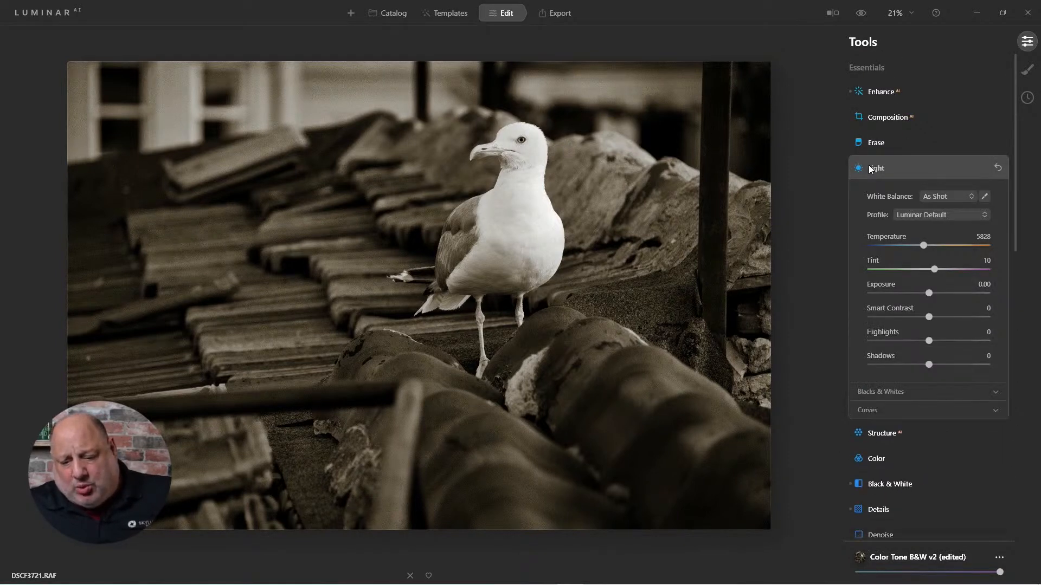
pyautogui.click(874, 392)
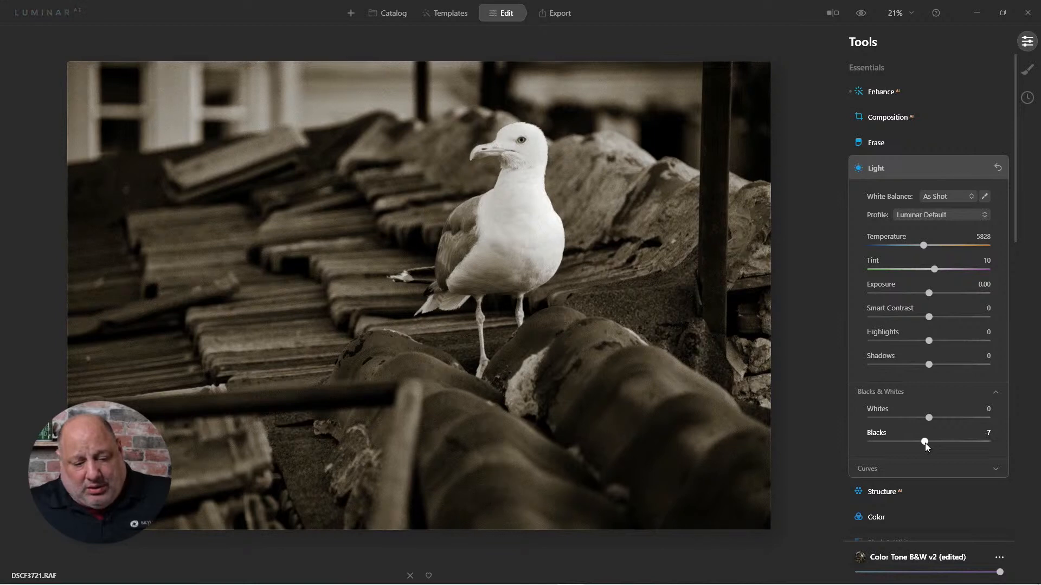
pyautogui.moveTo(925, 443)
pyautogui.mouseDown()
pyautogui.moveTo(860, 447)
pyautogui.moveTo(922, 443)
pyautogui.mouseUp()
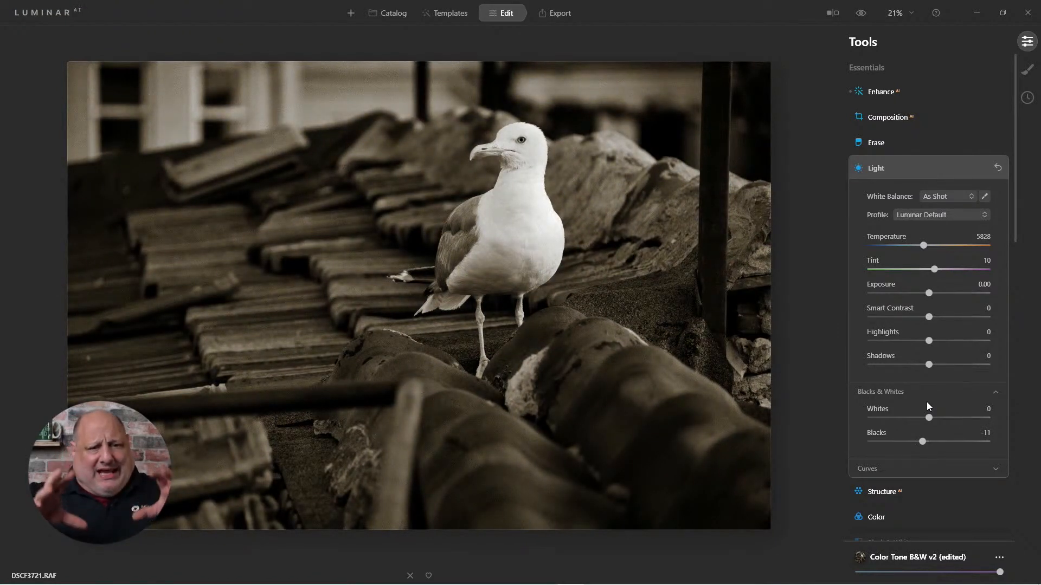
pyautogui.click(874, 169)
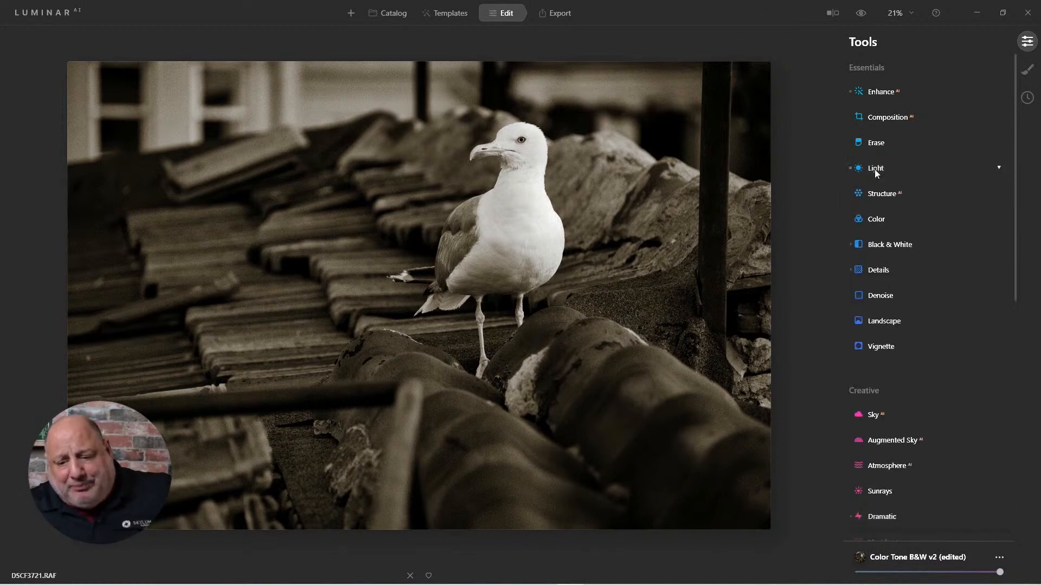
# Step: Set the Details tool's medium details to 37 and small details to 7
pyautogui.click(879, 270)
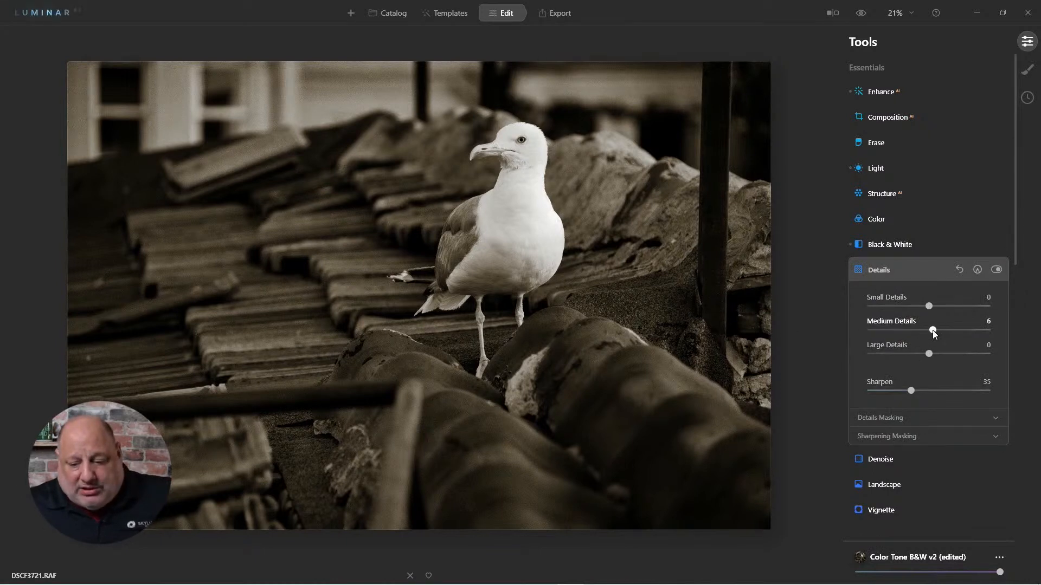
pyautogui.moveTo(932, 330); pyautogui.dragTo(951, 333)
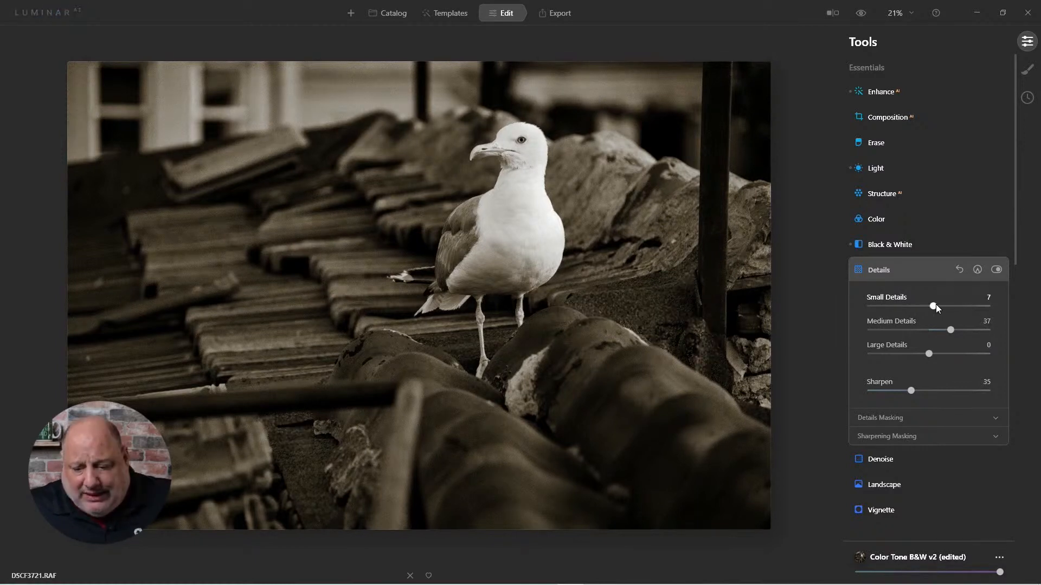
# Step: Inspect the seagull's head at 100% zoom with Details off and on, and return to the full view
pyautogui.rightClick(504, 190)
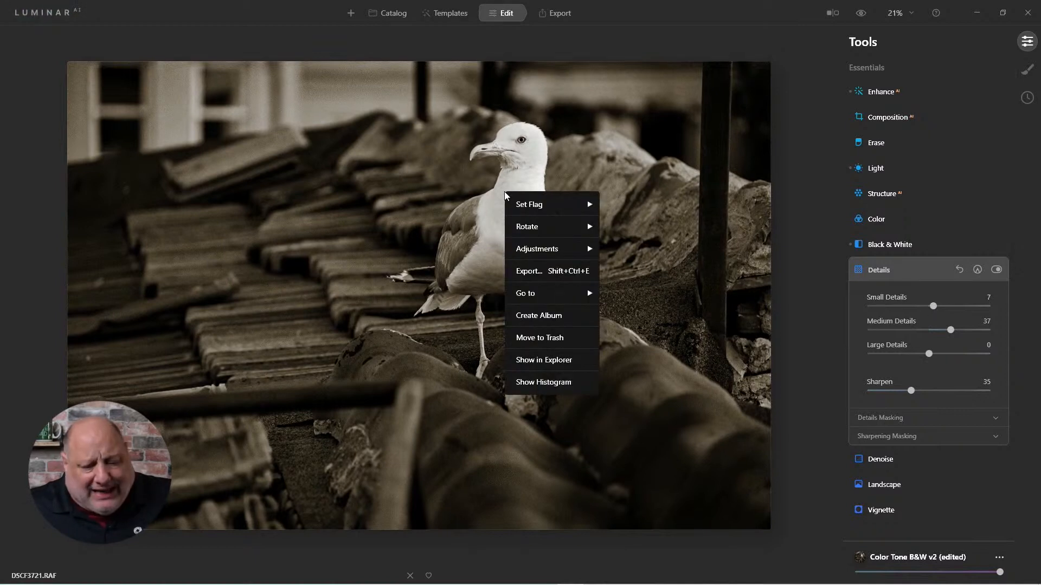
pyautogui.click(899, 14)
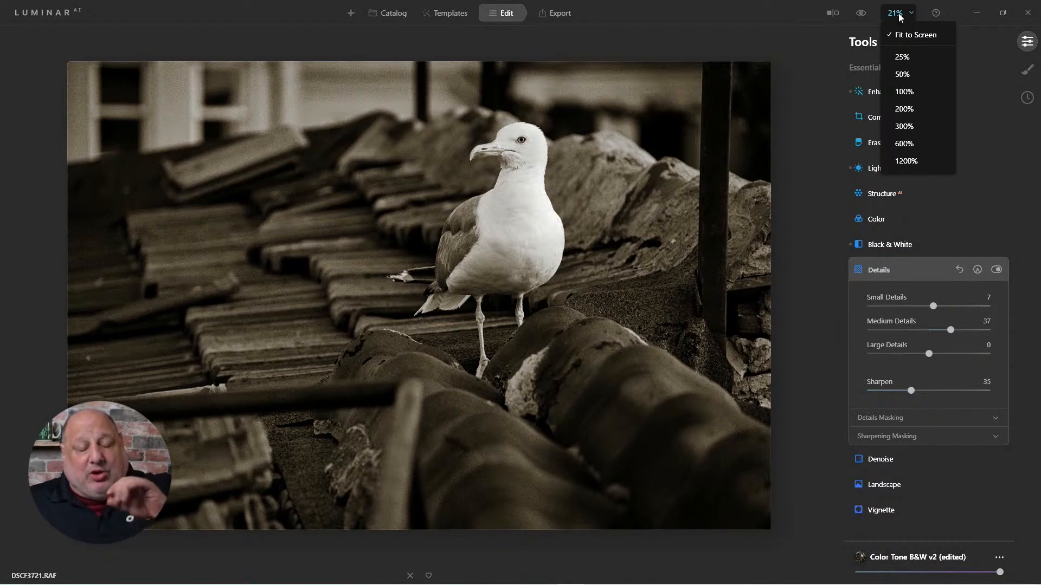
pyautogui.click(904, 91)
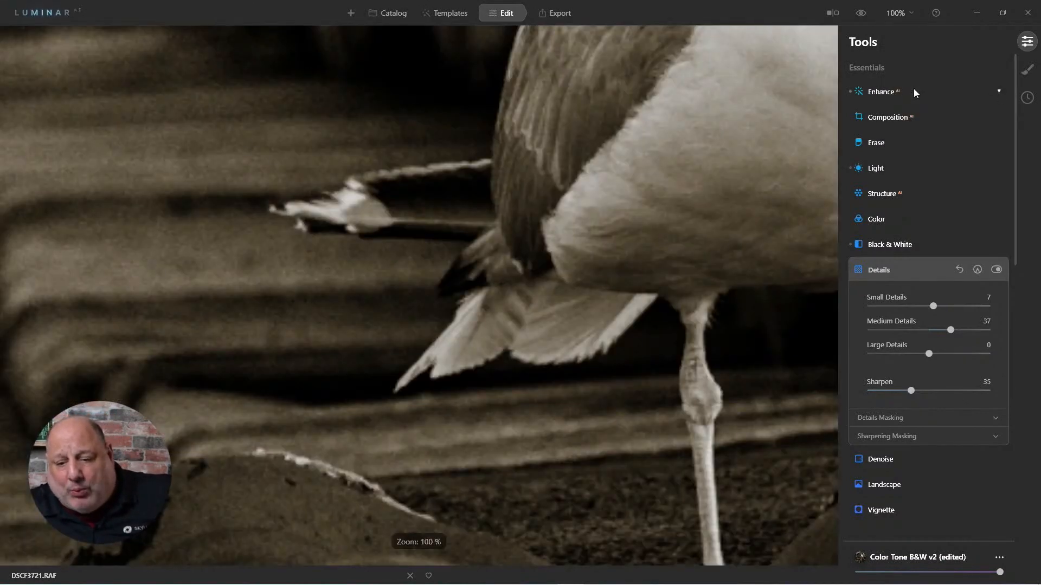
pyautogui.moveTo(684, 77); pyautogui.dragTo(226, 363)
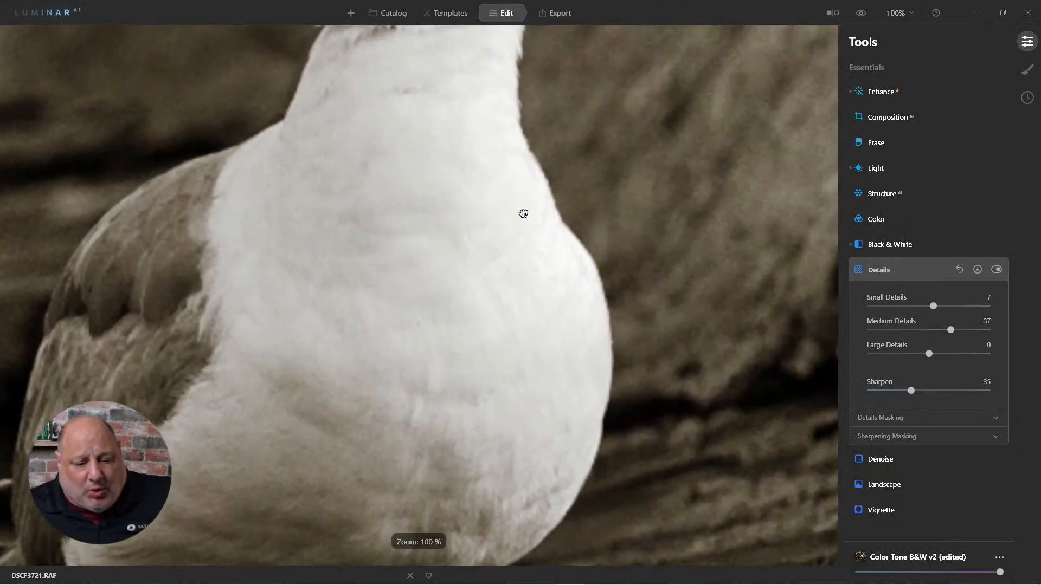
pyautogui.moveTo(523, 211); pyautogui.dragTo(502, 362)
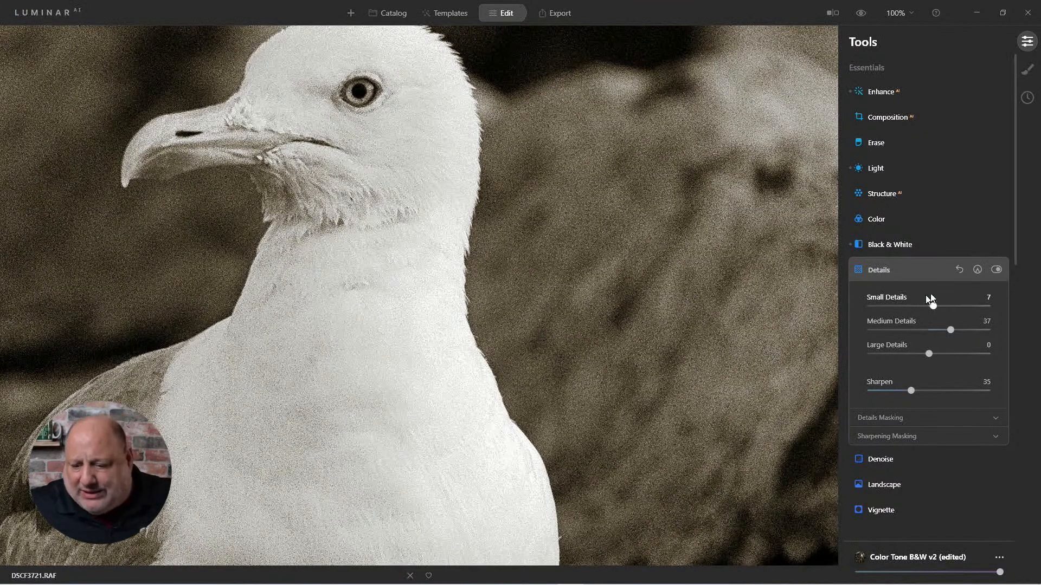
pyautogui.click(997, 272)
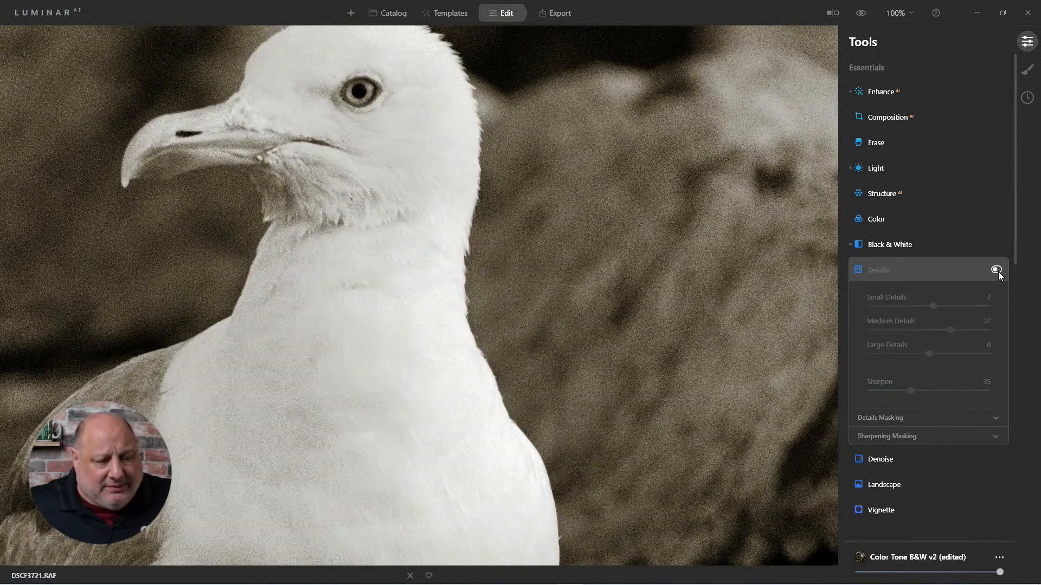
pyautogui.click(997, 272)
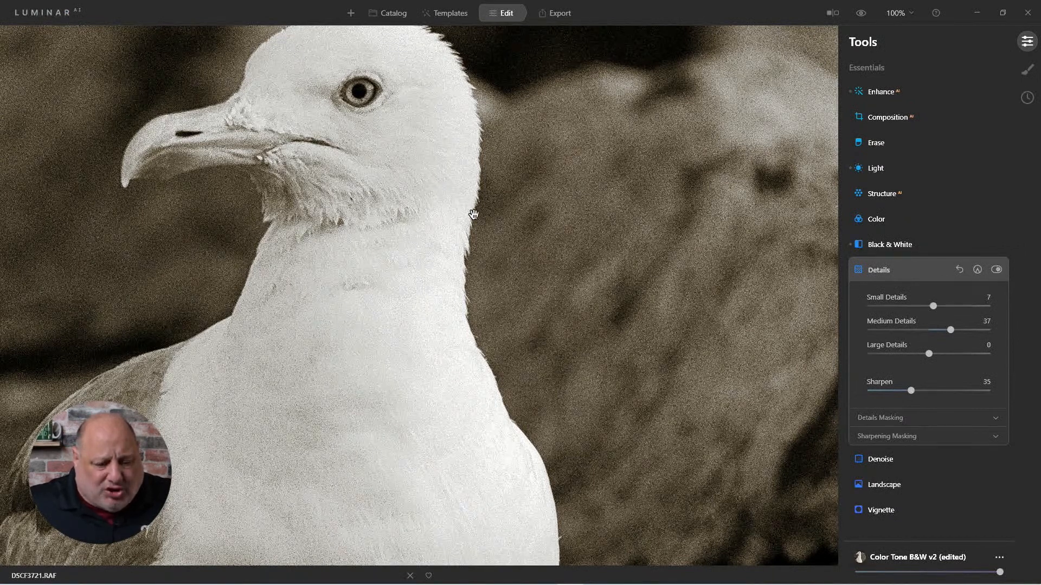
pyautogui.click(511, 279)
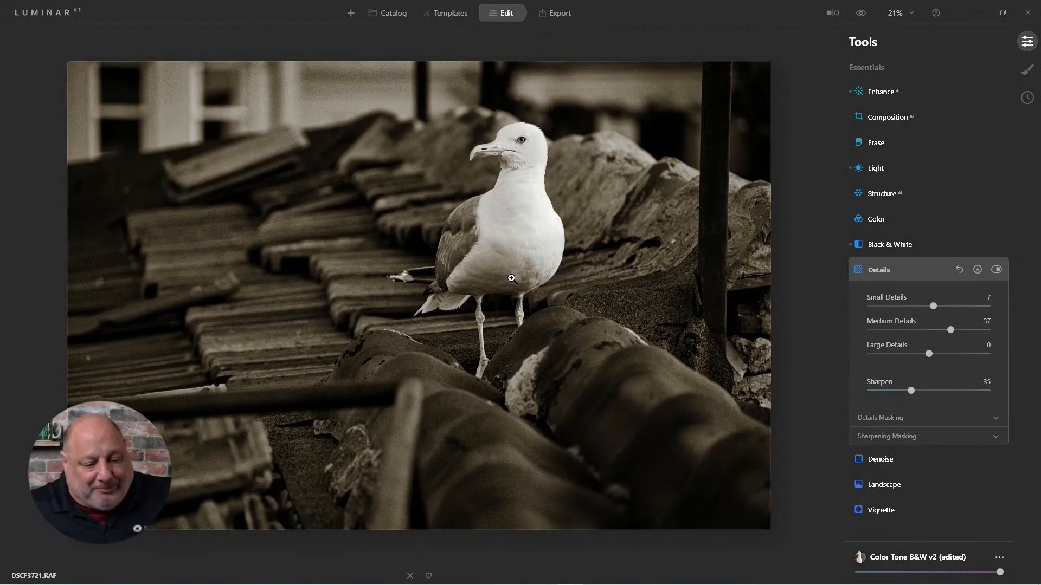
# Step: Collapse the Details settings and compare the edited photo with the unedited original
pyautogui.click(886, 271)
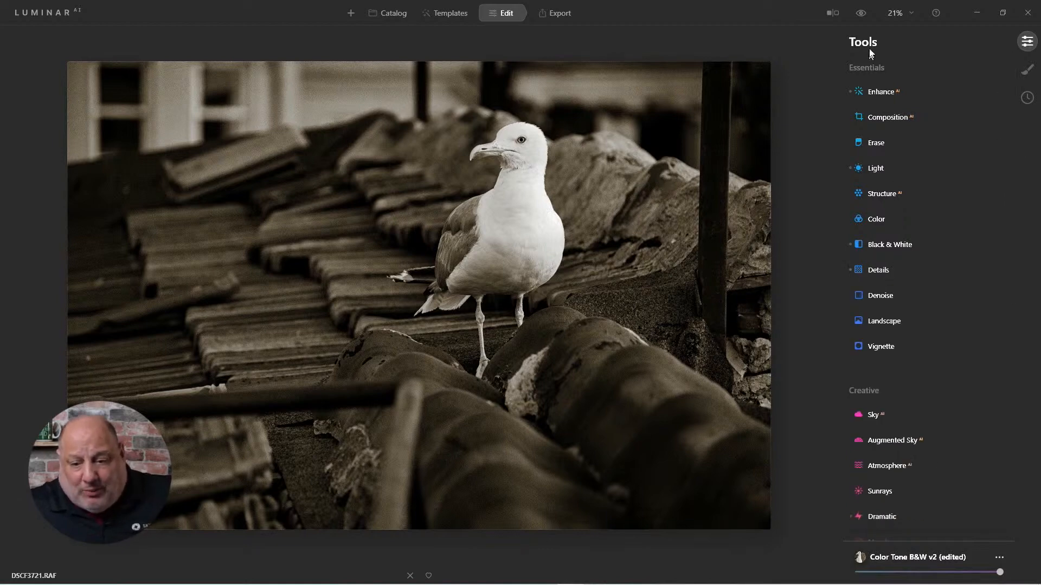
pyautogui.click(862, 16)
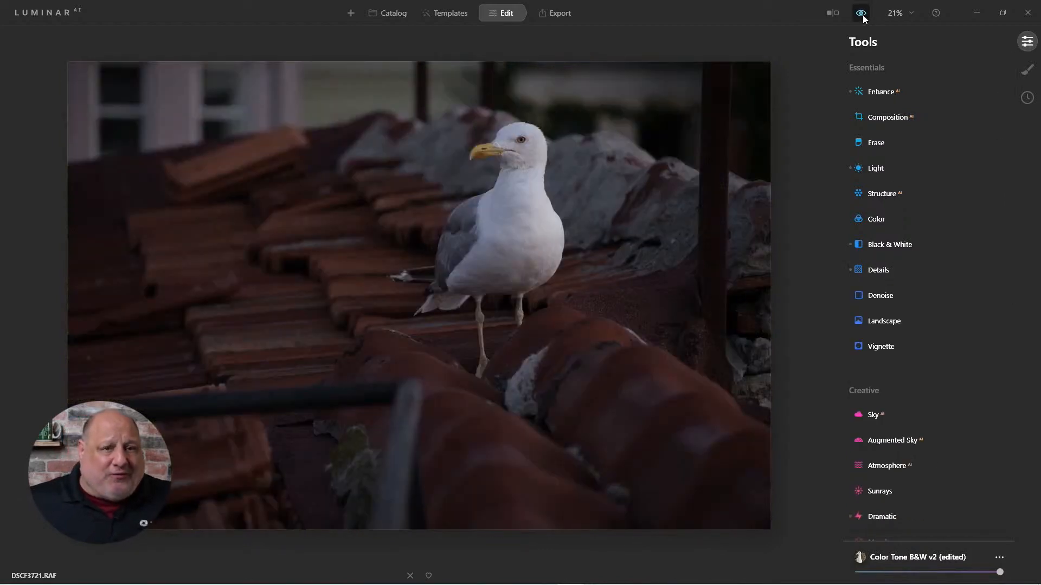
pyautogui.click(862, 16)
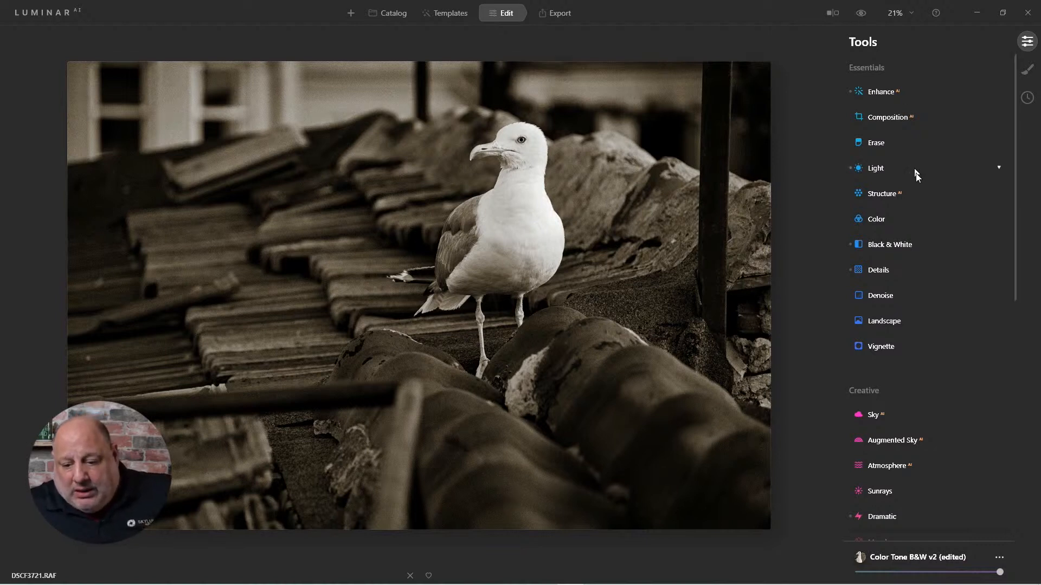
# Step: Apply Mystical with amount 43, shadows 31 and smoothness 31, and compare the photo with the effect off and on
pyautogui.scroll(-3, 889, 307)
pyautogui.scroll(-3, 896, 311)
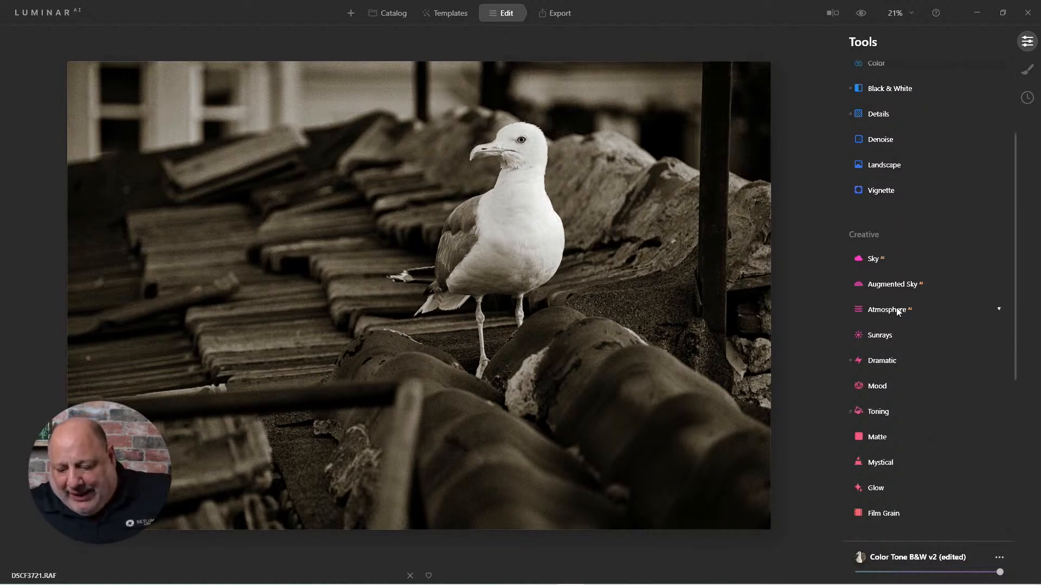
pyautogui.click(891, 459)
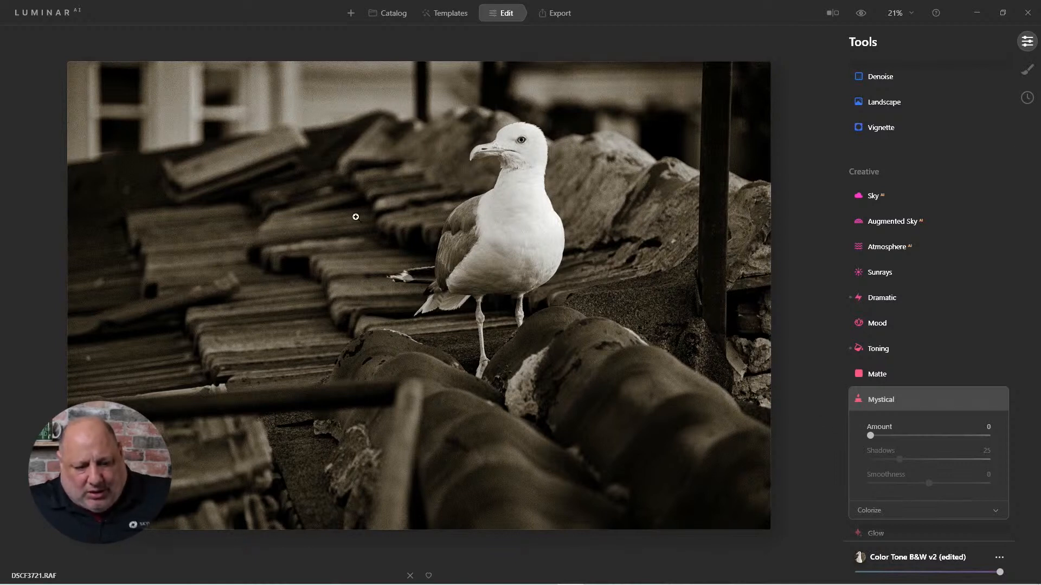
pyautogui.moveTo(868, 436); pyautogui.dragTo(904, 439)
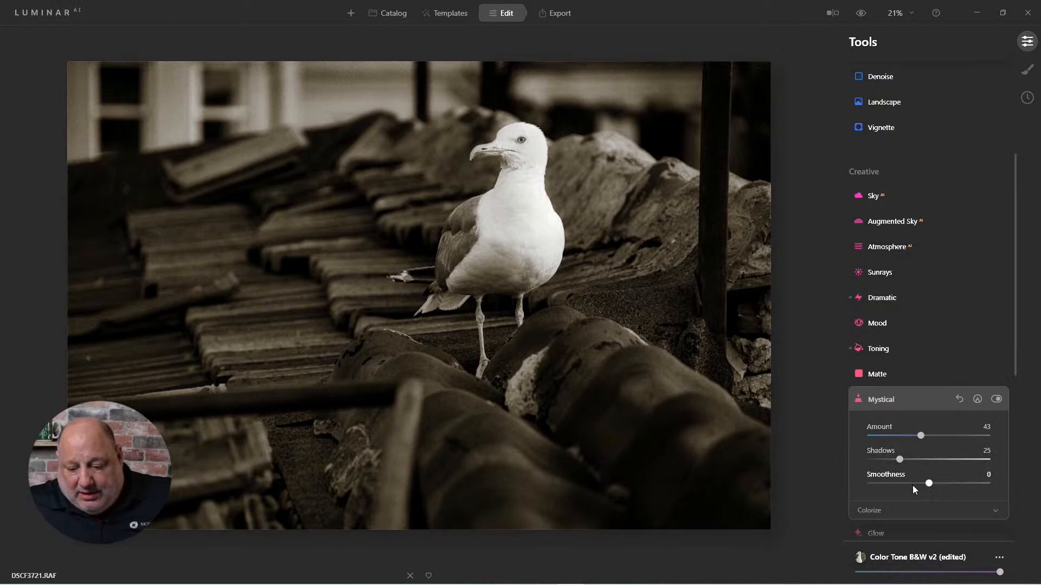
pyautogui.moveTo(928, 485)
pyautogui.mouseDown()
pyautogui.moveTo(887, 486)
pyautogui.moveTo(973, 483)
pyautogui.moveTo(947, 483)
pyautogui.mouseUp()
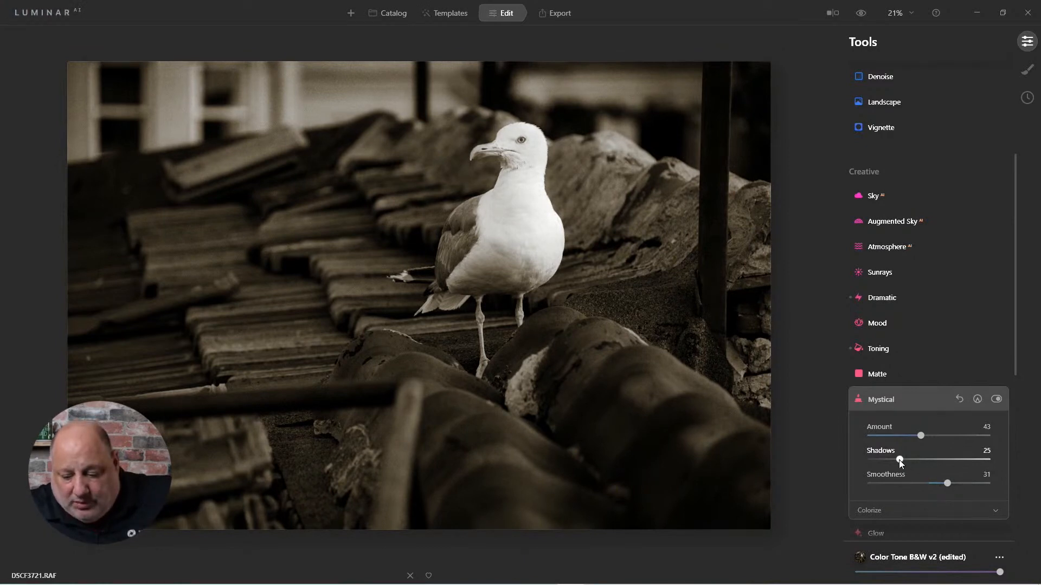
pyautogui.moveTo(899, 460); pyautogui.dragTo(907, 459)
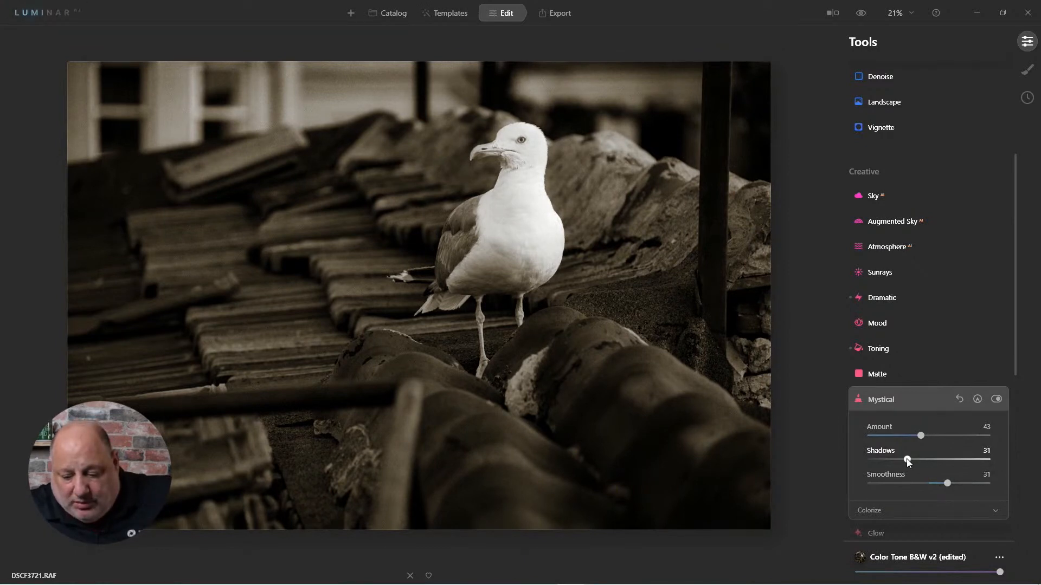
pyautogui.click(997, 399)
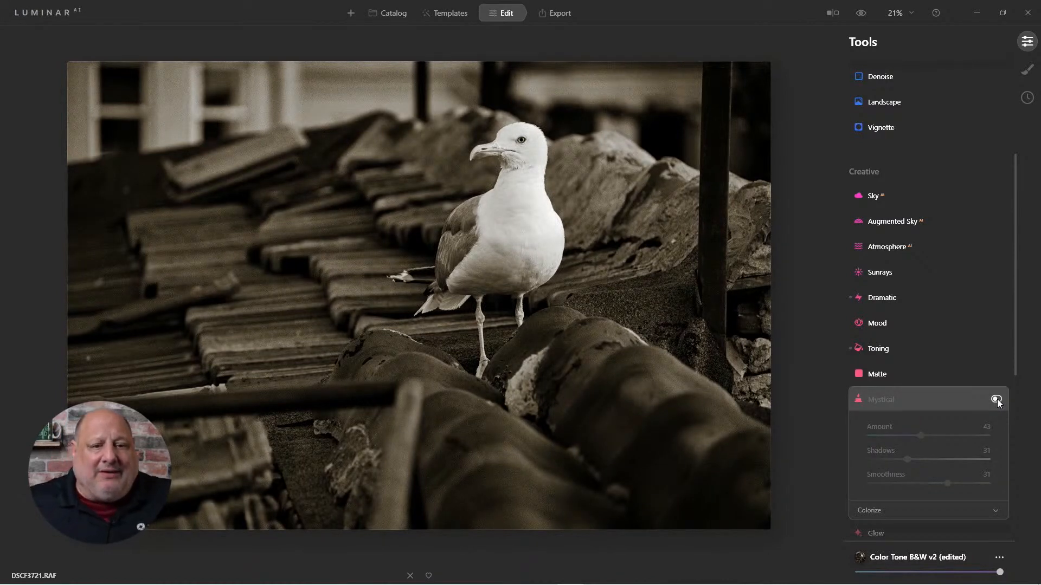
pyautogui.click(997, 399)
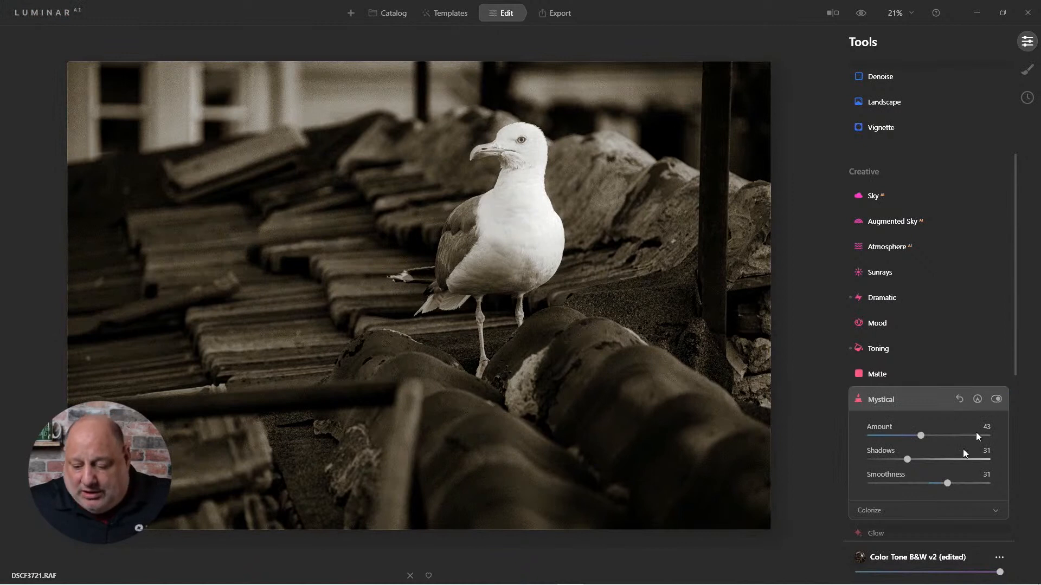
# Step: Try Mystical's Colorize saturation at -100 and warmth at -98 and -17, reset both to 0, and collapse the tool
pyautogui.click(867, 509)
pyautogui.scroll(-2, 910, 504)
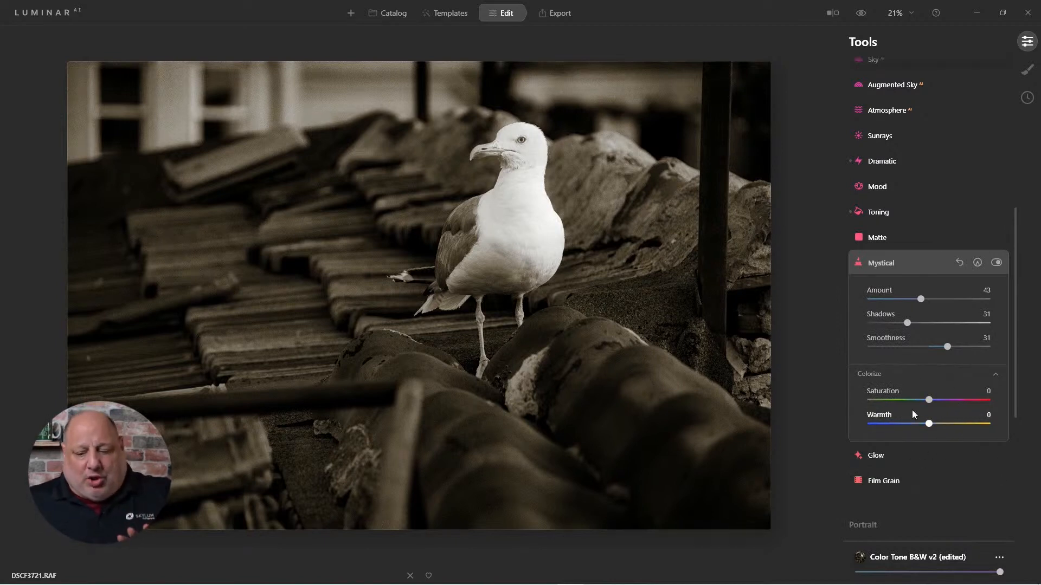
pyautogui.moveTo(930, 403); pyautogui.dragTo(892, 402)
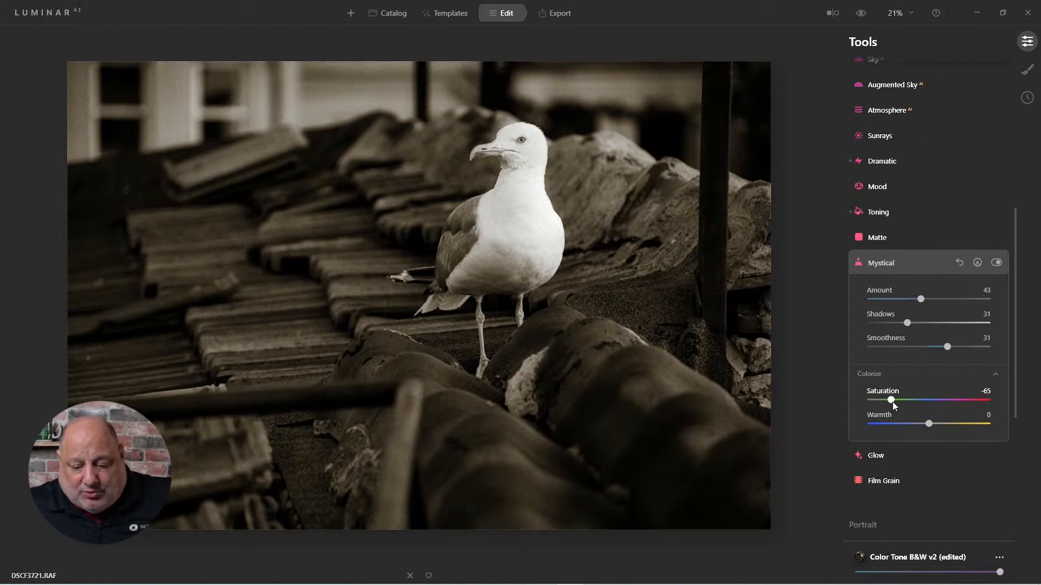
pyautogui.moveTo(893, 402); pyautogui.dragTo(854, 399)
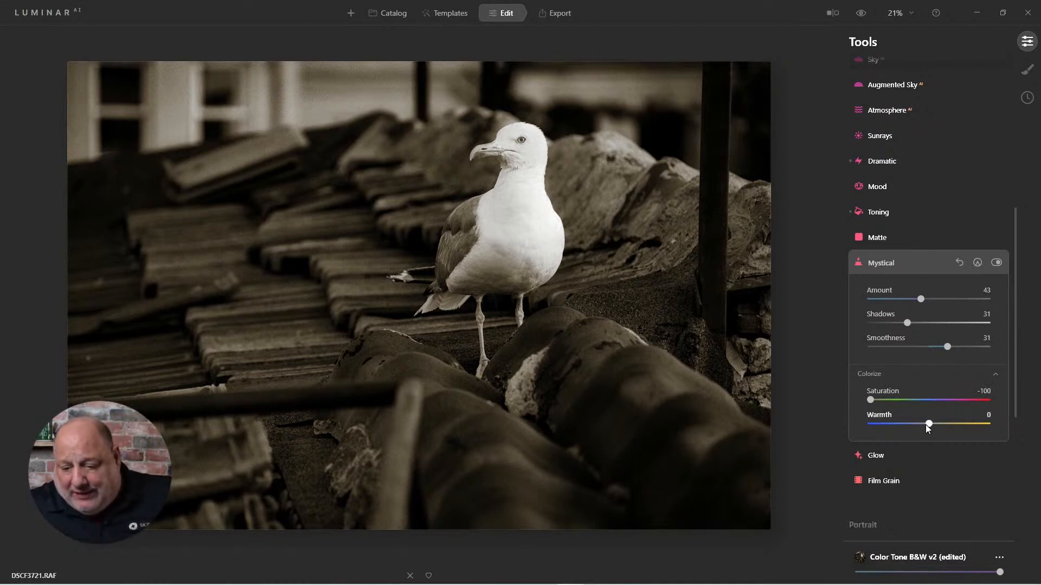
pyautogui.moveTo(925, 424); pyautogui.dragTo(868, 423)
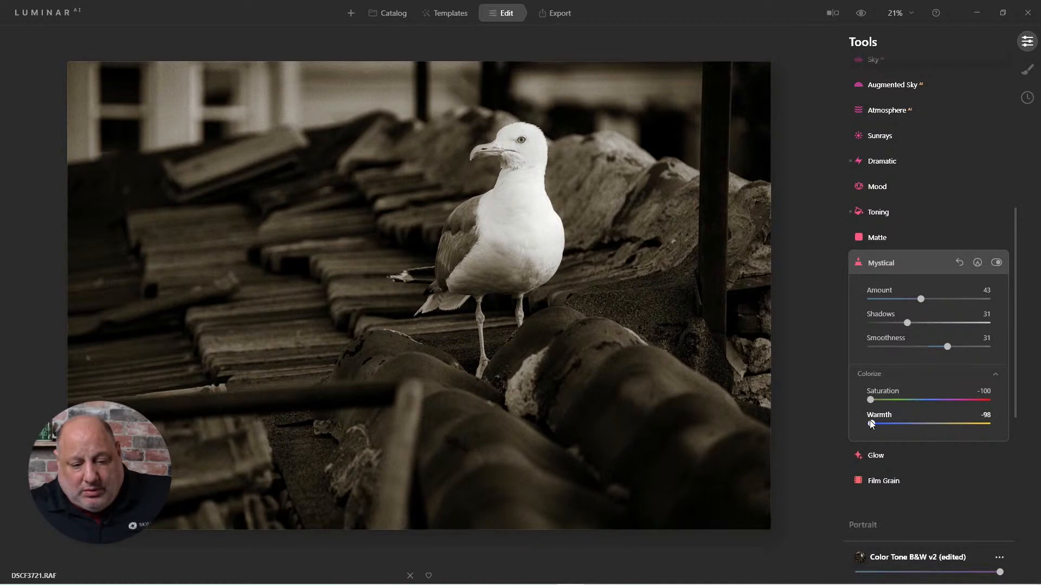
pyautogui.moveTo(870, 423); pyautogui.dragTo(918, 421)
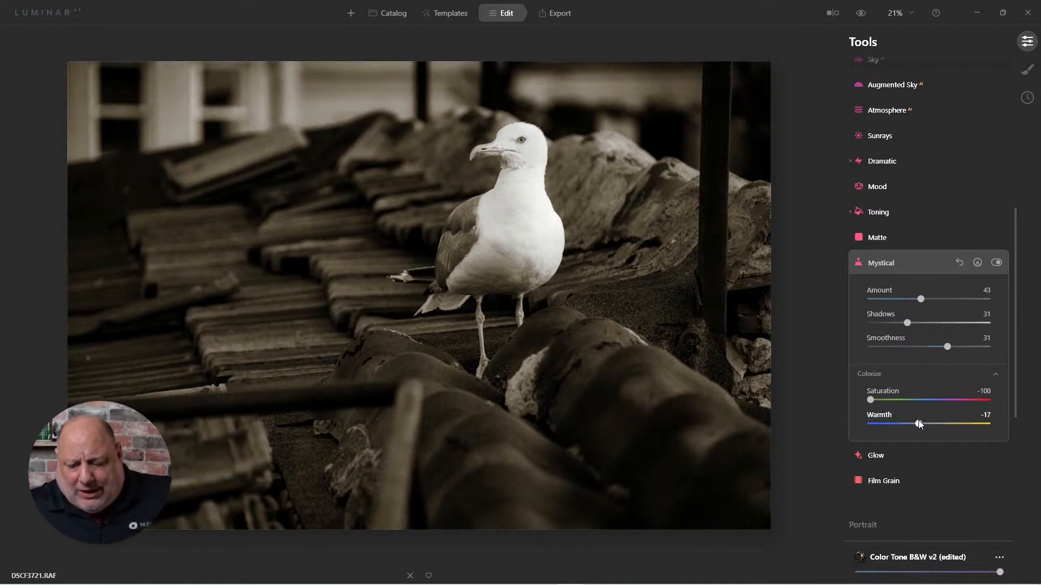
pyautogui.doubleClick(918, 422)
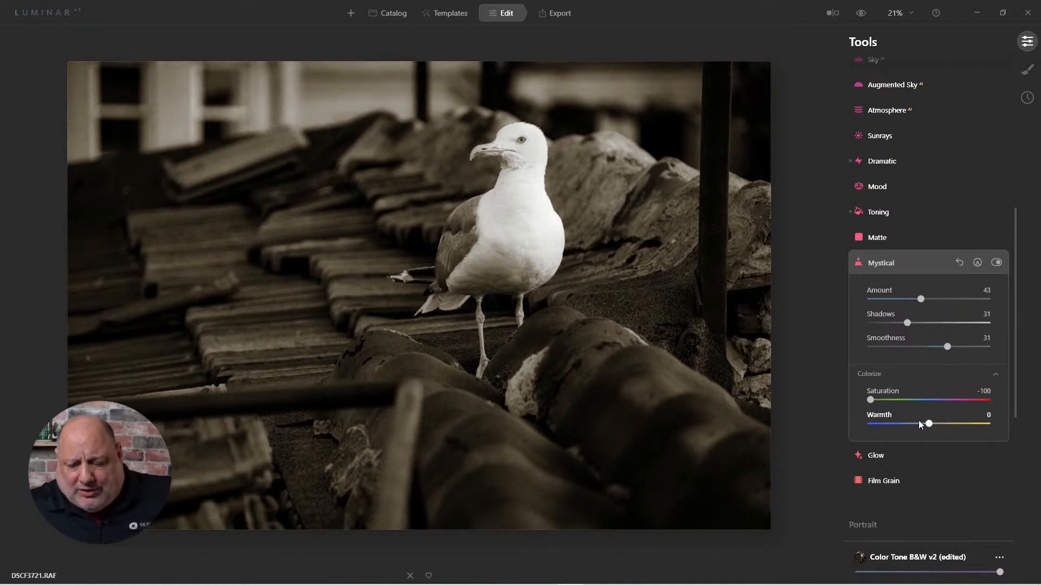
pyautogui.doubleClick(869, 401)
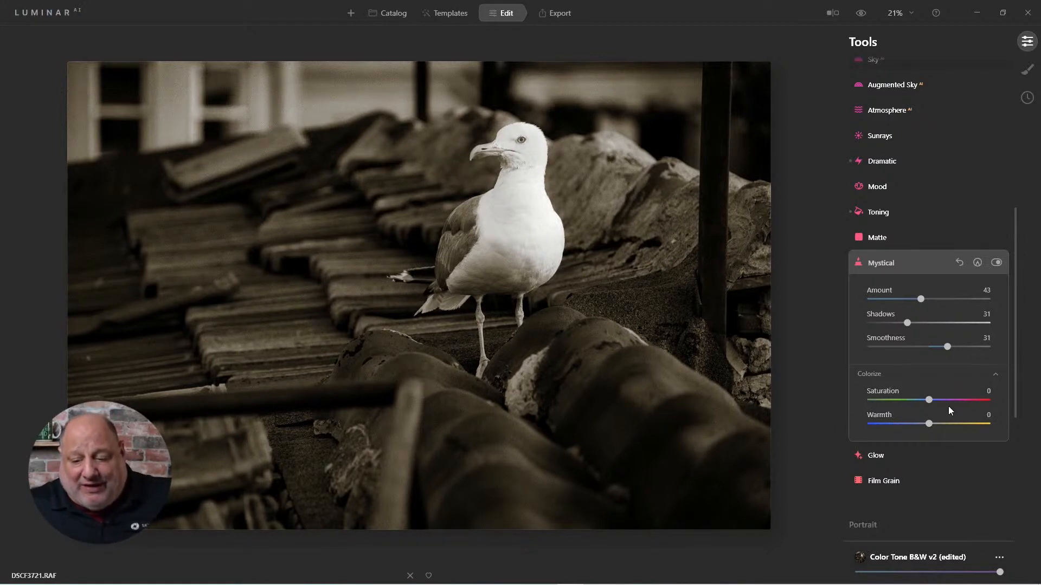
pyautogui.click(875, 258)
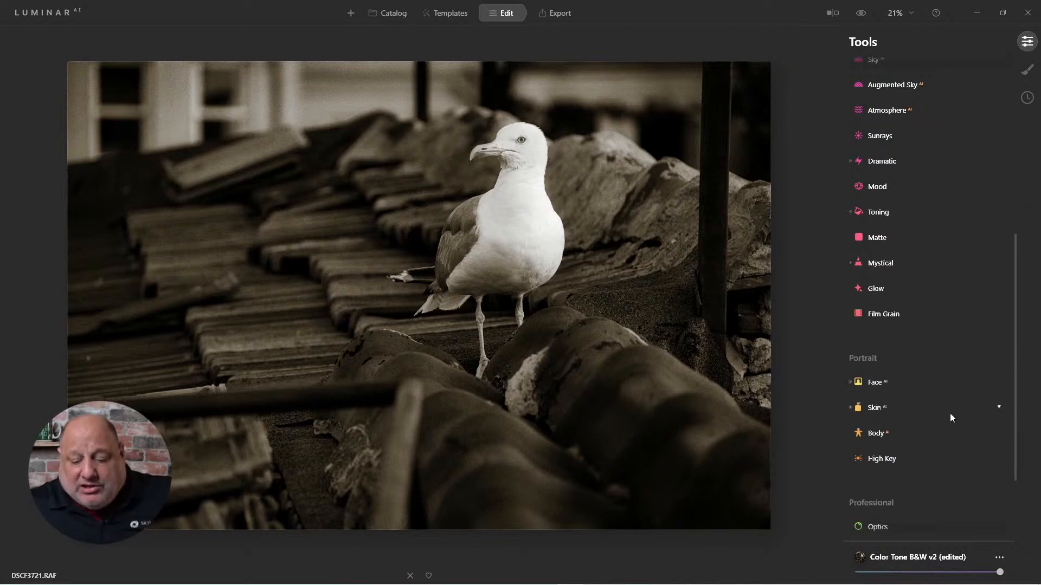
pyautogui.scroll(-2, 949, 413)
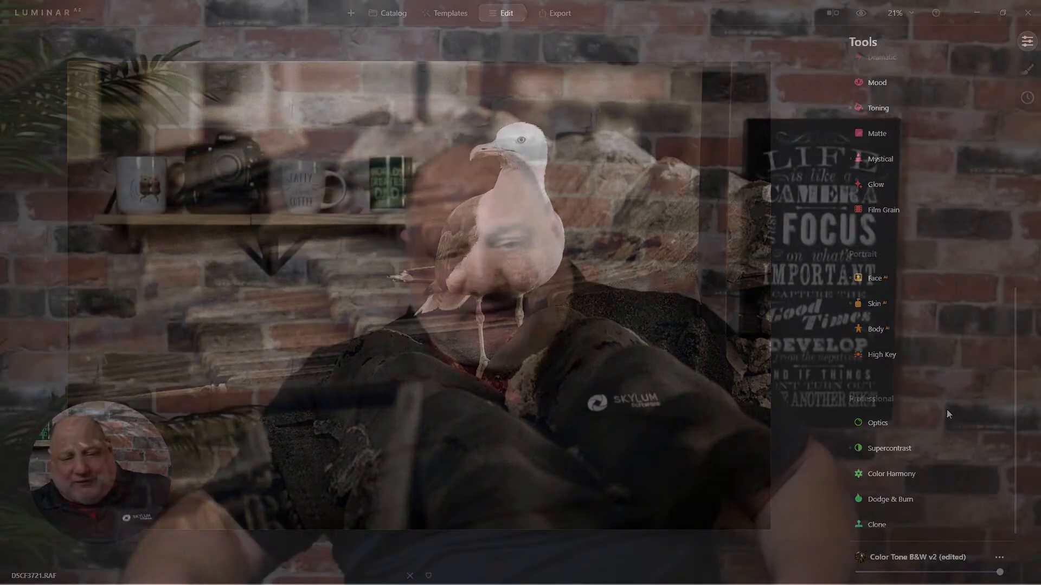